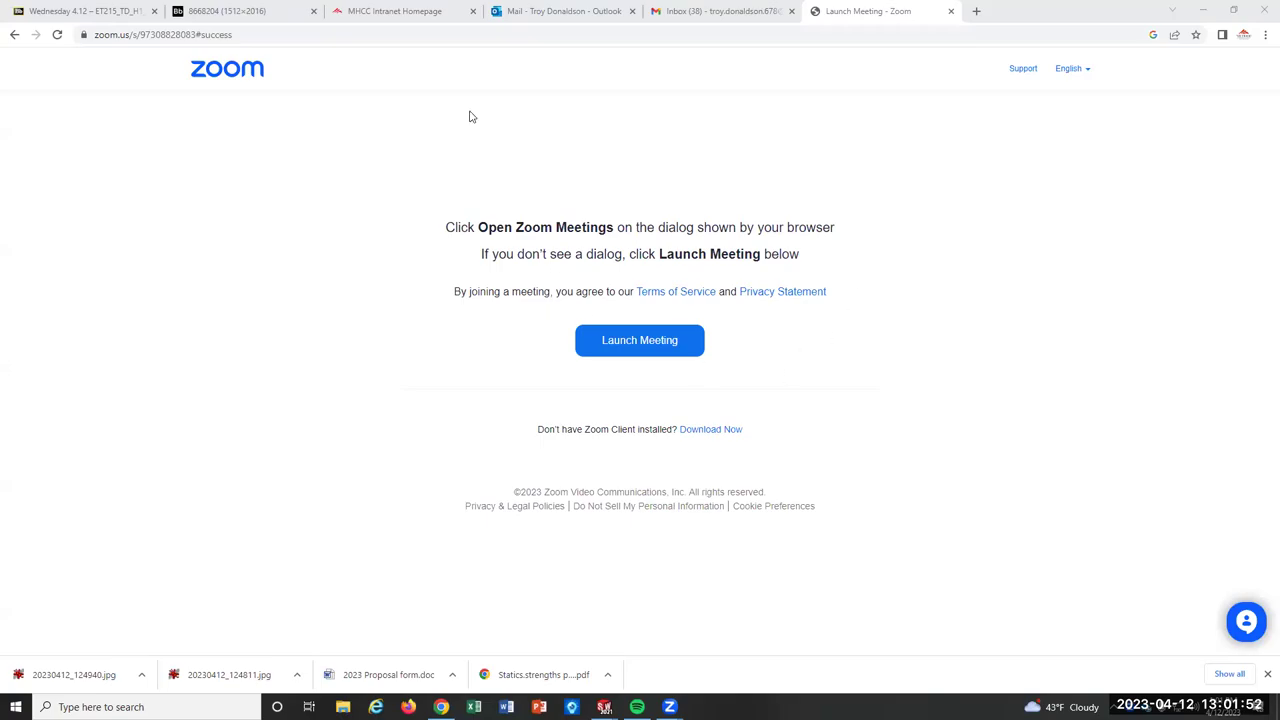
click(295, 12)
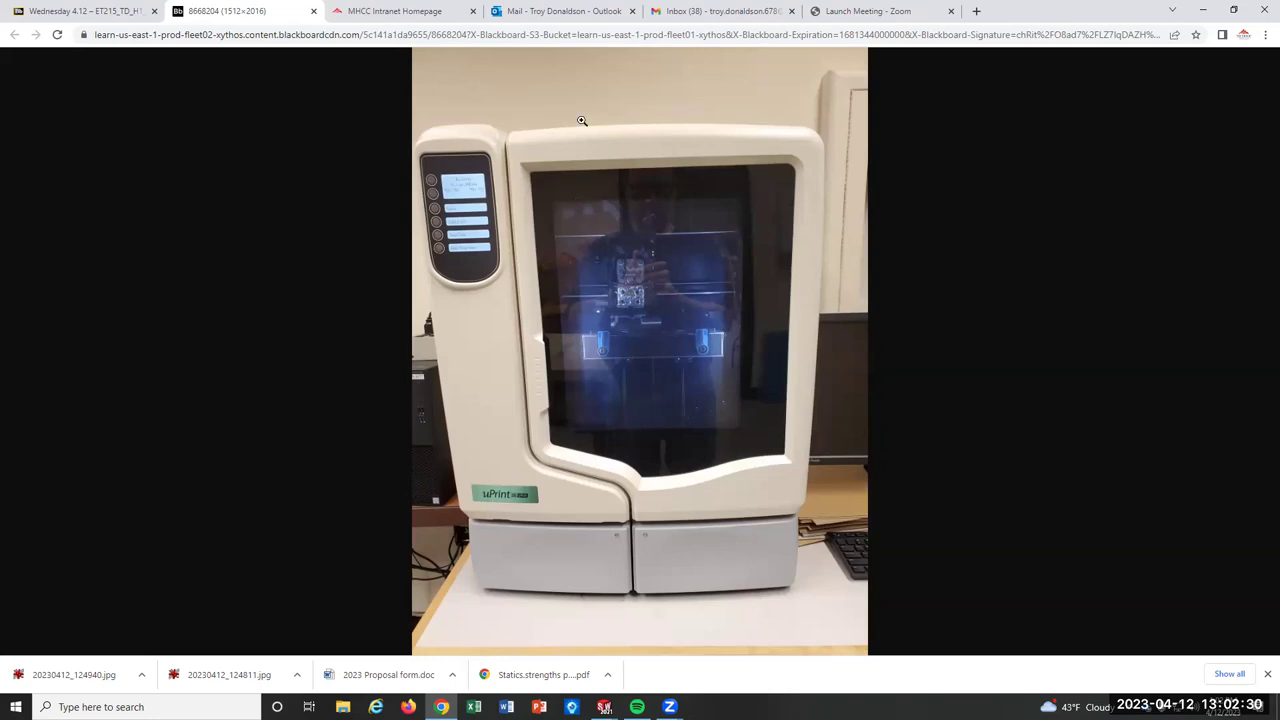
Go back to the Blackboard 'Wednesday 4.12' course page tab.
click(100, 11)
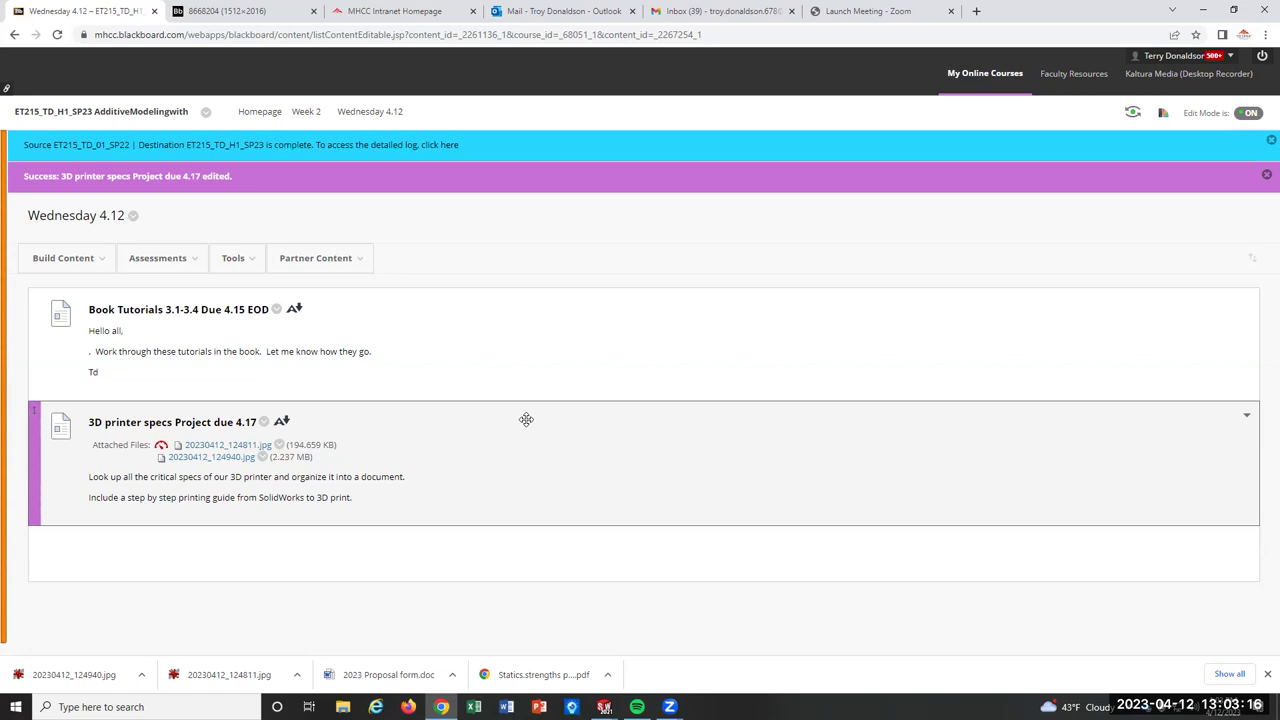
Minimize the Chrome window to reveal the college desktop.
click(1207, 9)
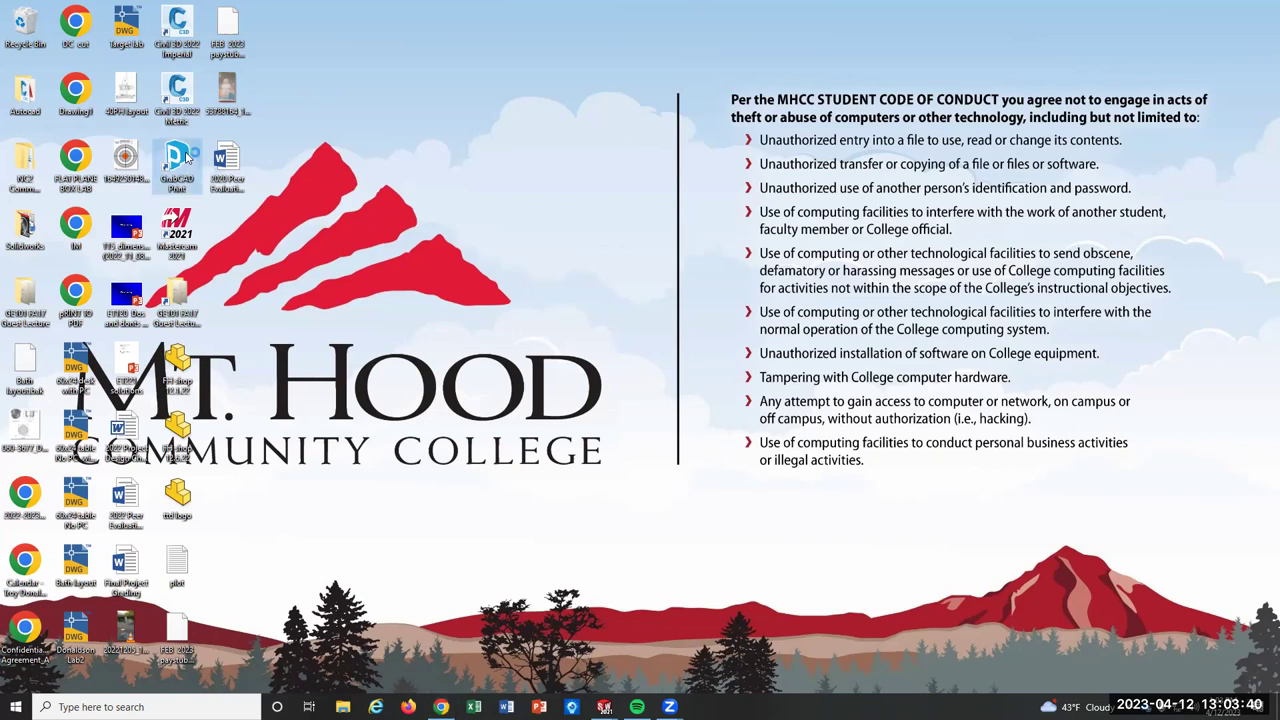
Launch GrabCAD Print and sign in with the account e-mail and password.
double_click(186, 157)
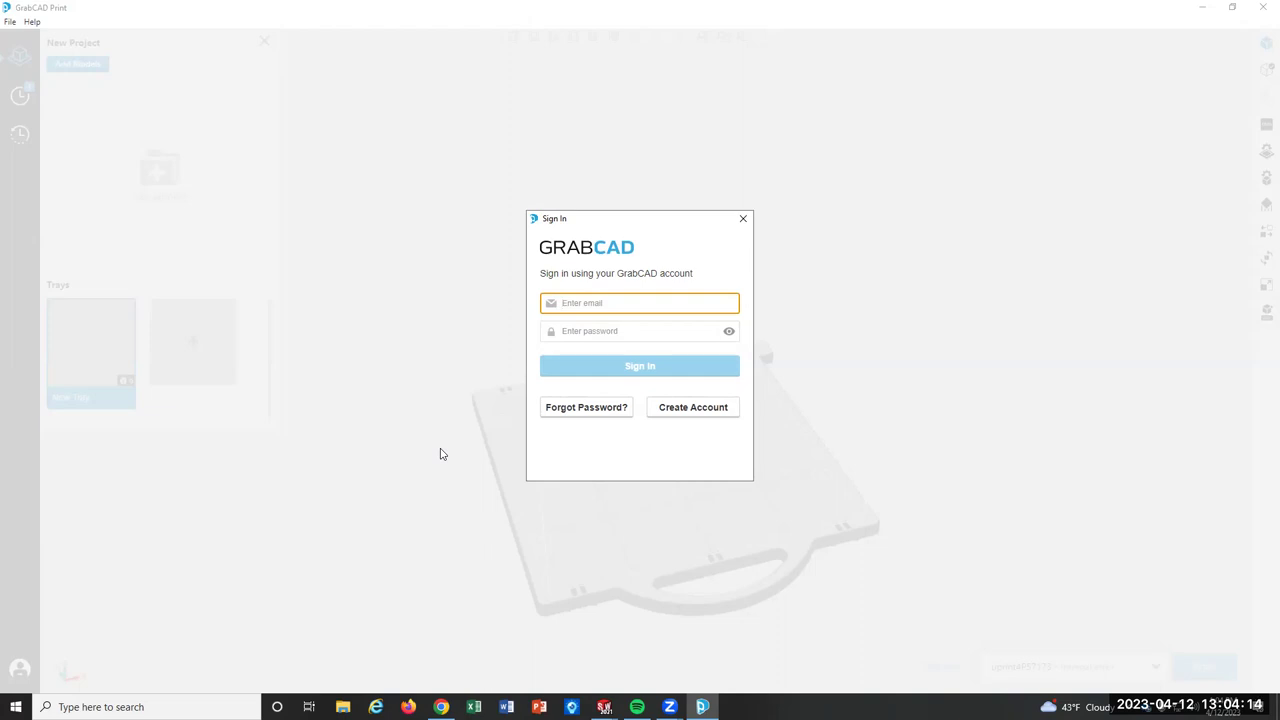
click(611, 331)
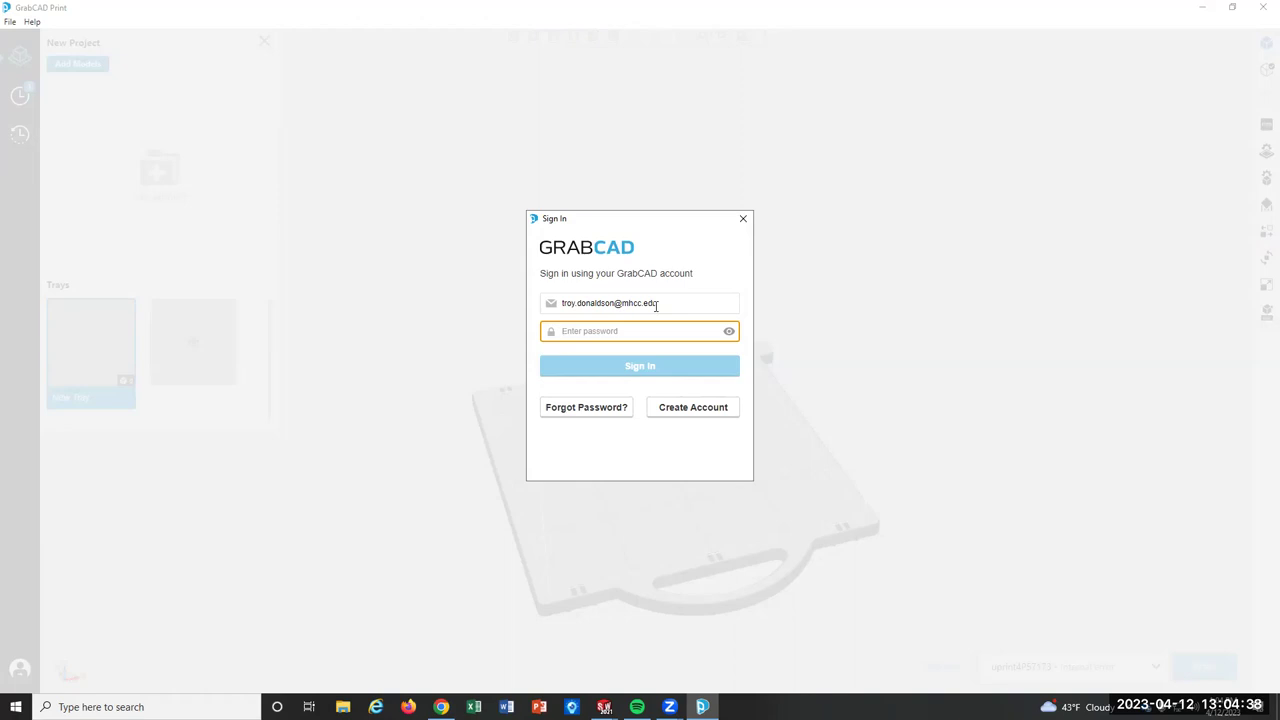
text(******)
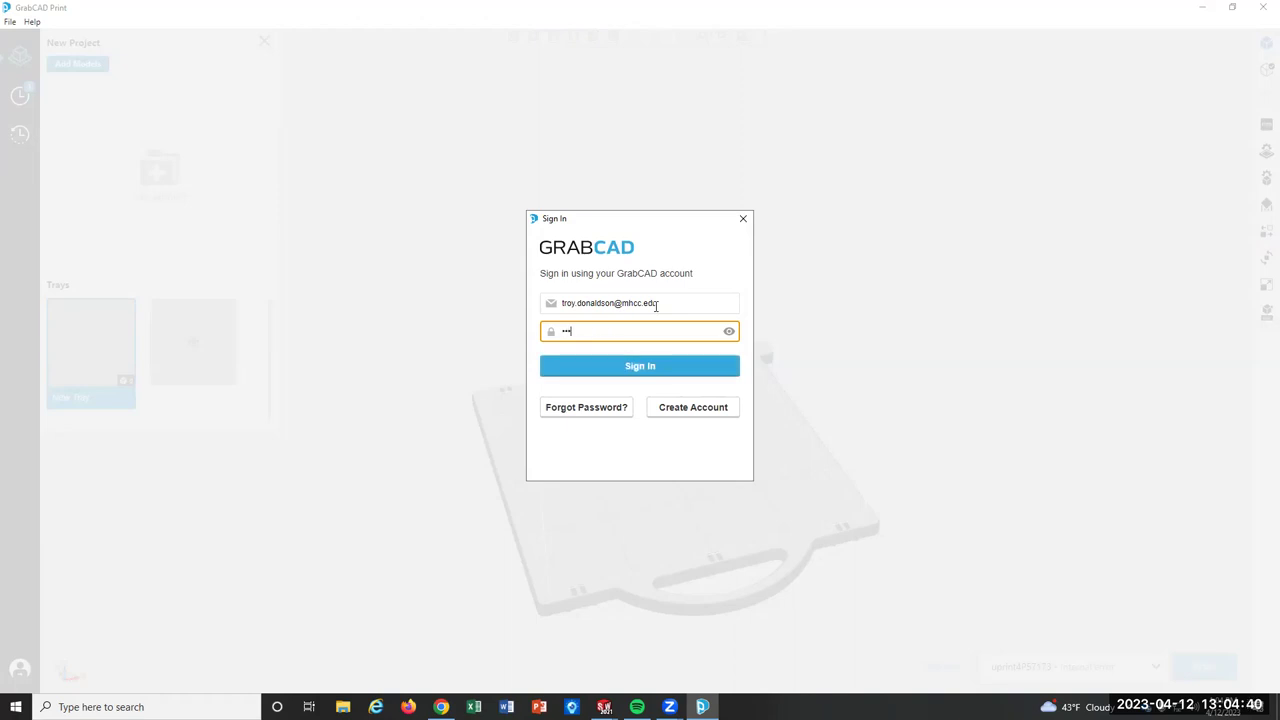
text(*********)
key(Return)
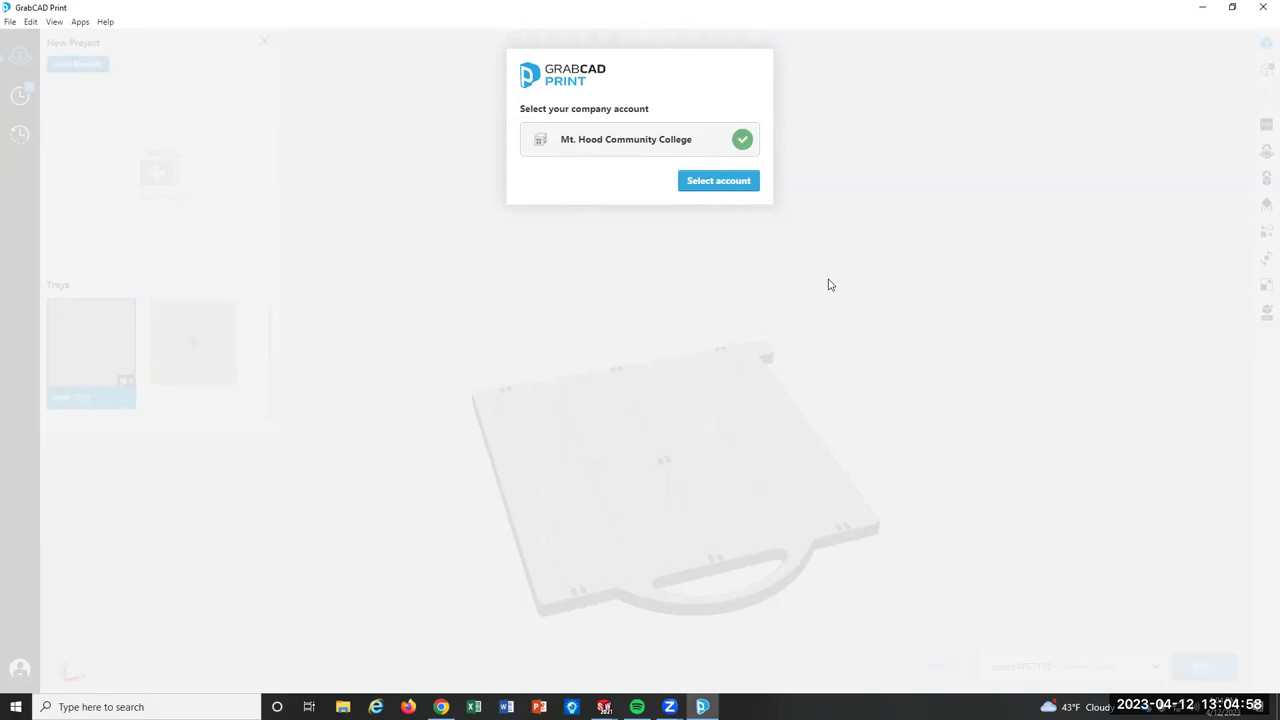
Select the Mt. Hood Community College account to reach the empty new project.
click(730, 183)
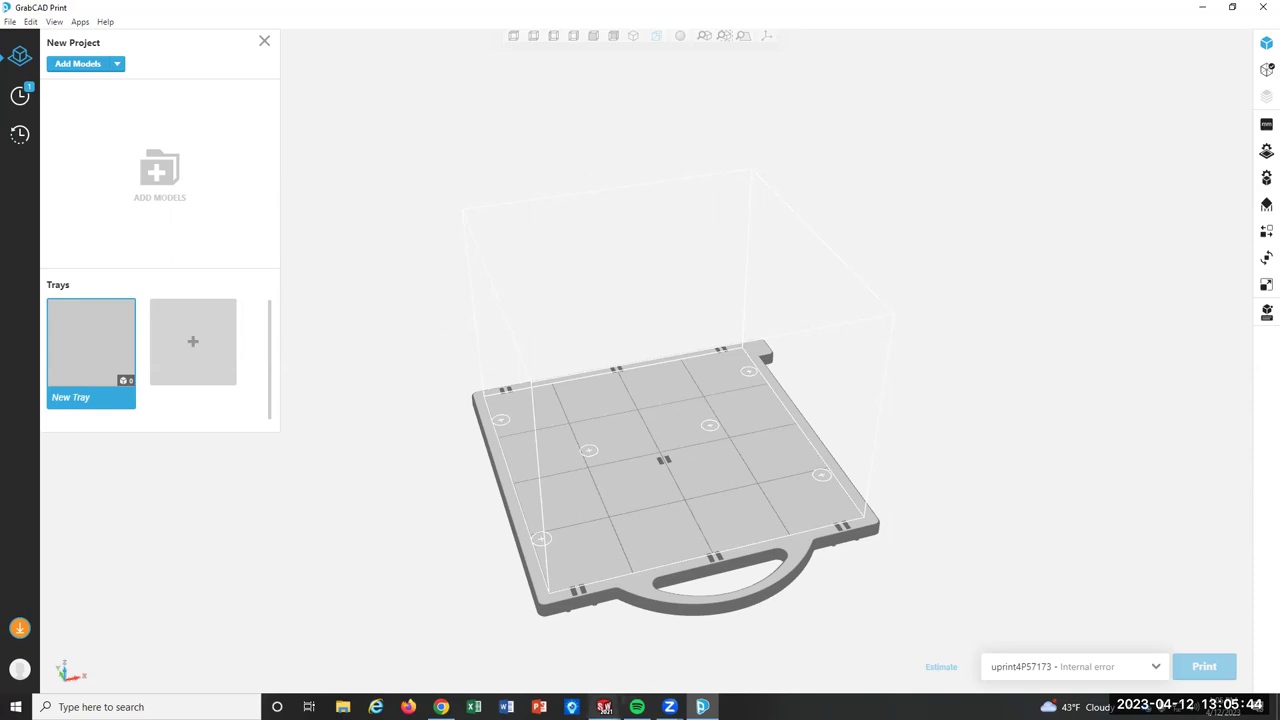
Bring the SolidWorks 'vent left' part window to the front.
click(604, 706)
click(634, 677)
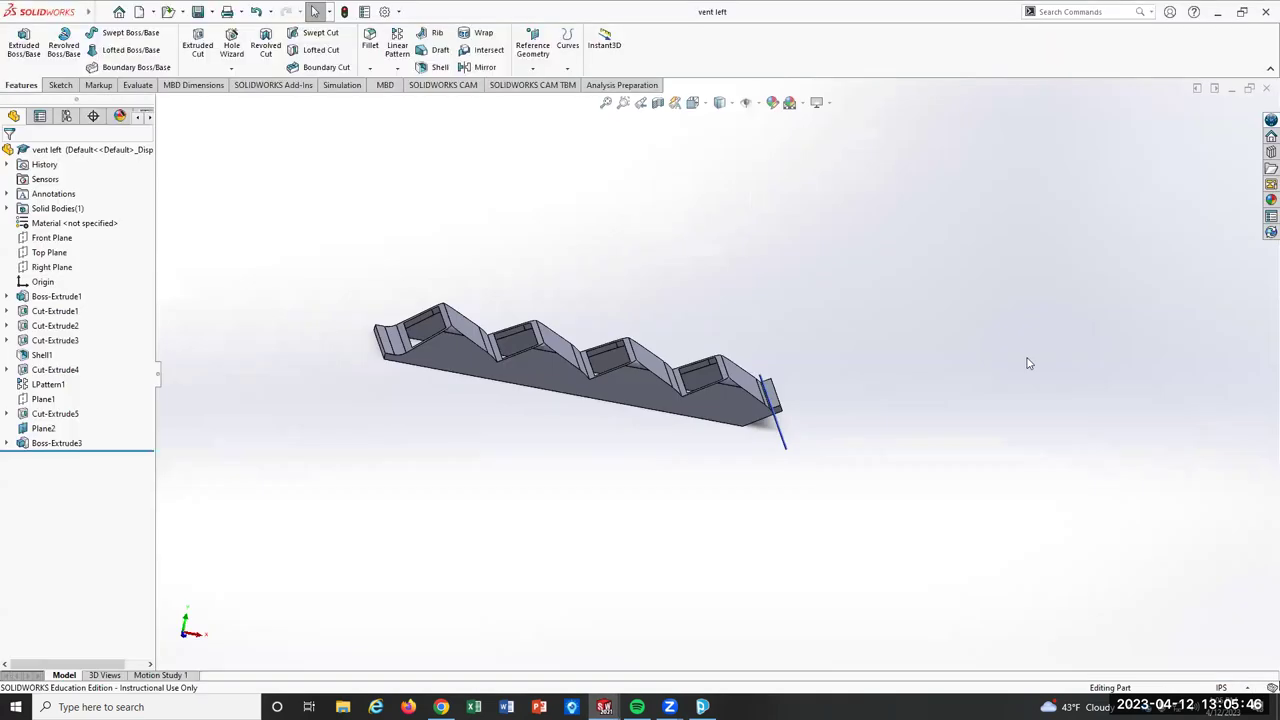
middle_drag(712, 421, 600, 515)
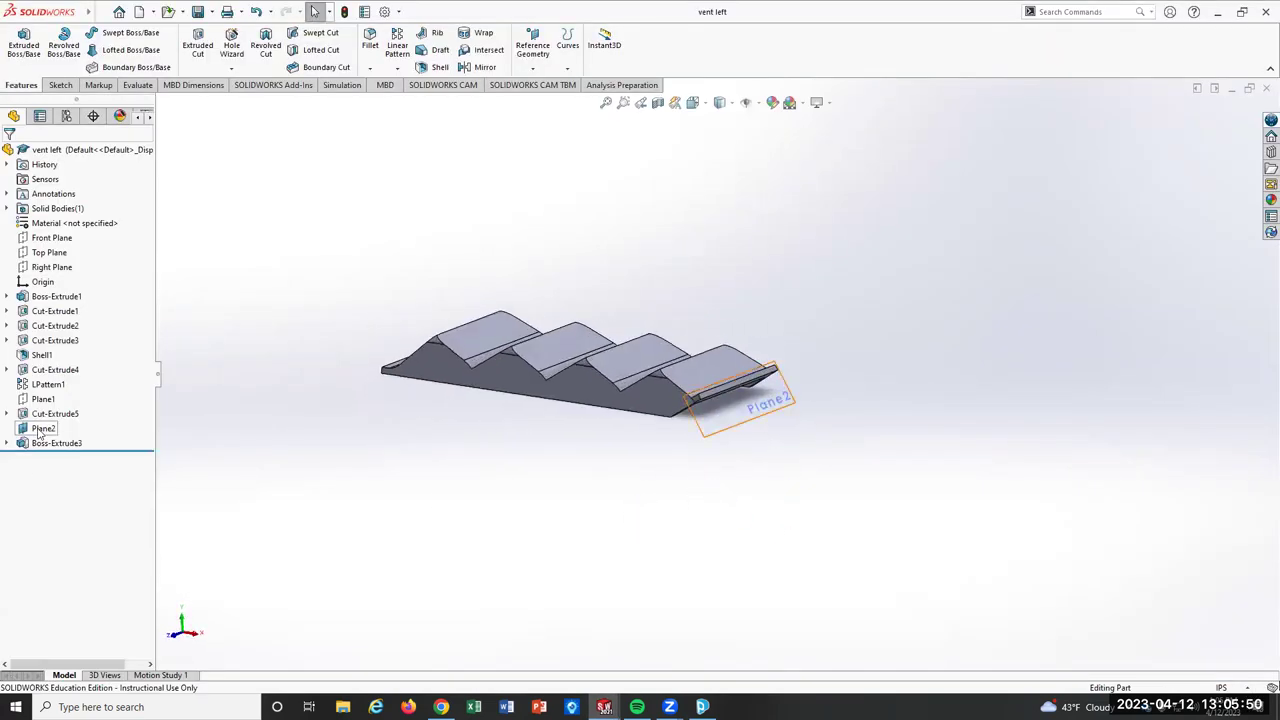
Hide Plane2 and orbit the vent body to inspect its louvered openings.
click(43, 428)
click(70, 409)
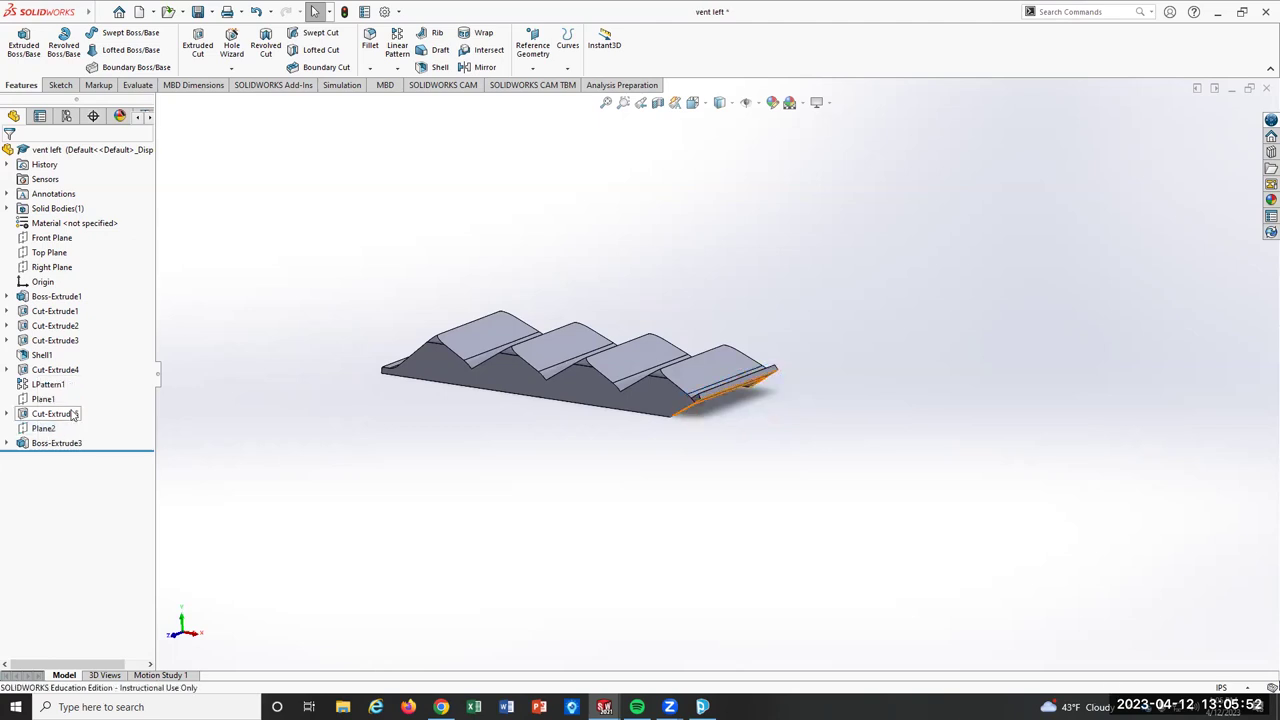
middle_drag(503, 440, 543, 549)
scroll(787, 378, down, 3)
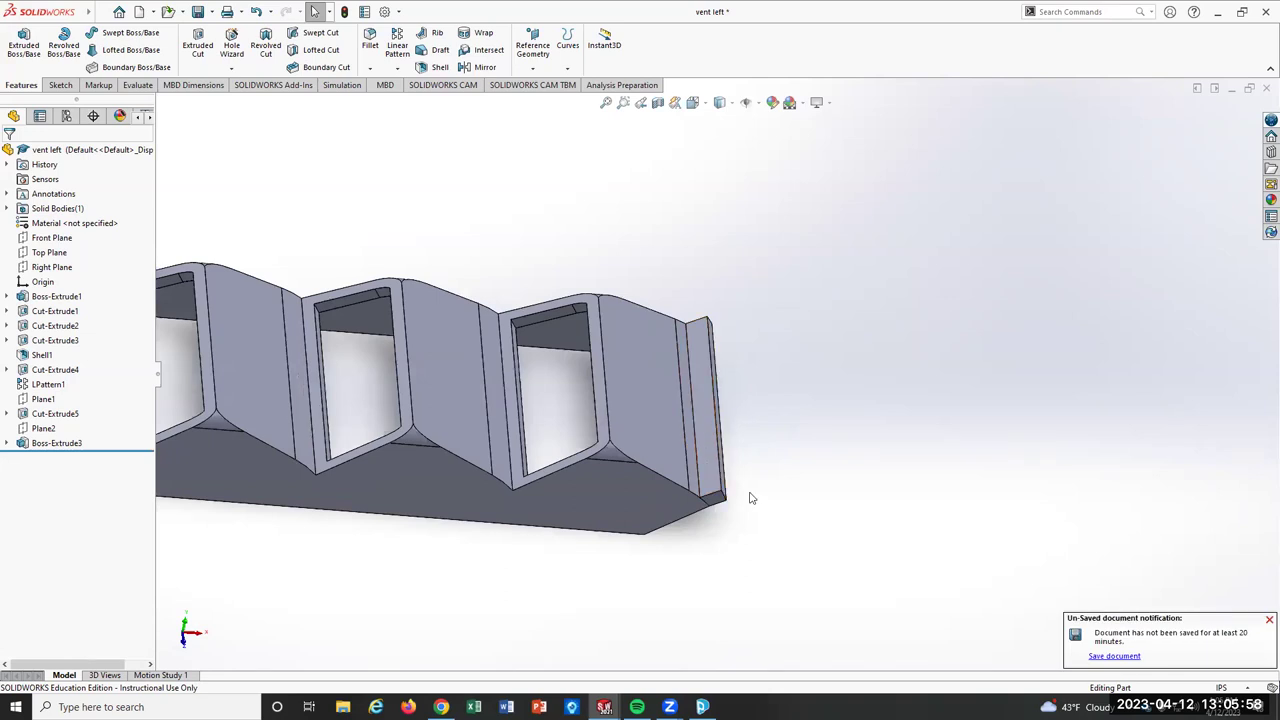
scroll(749, 420, down, 2)
scroll(743, 414, up, 4)
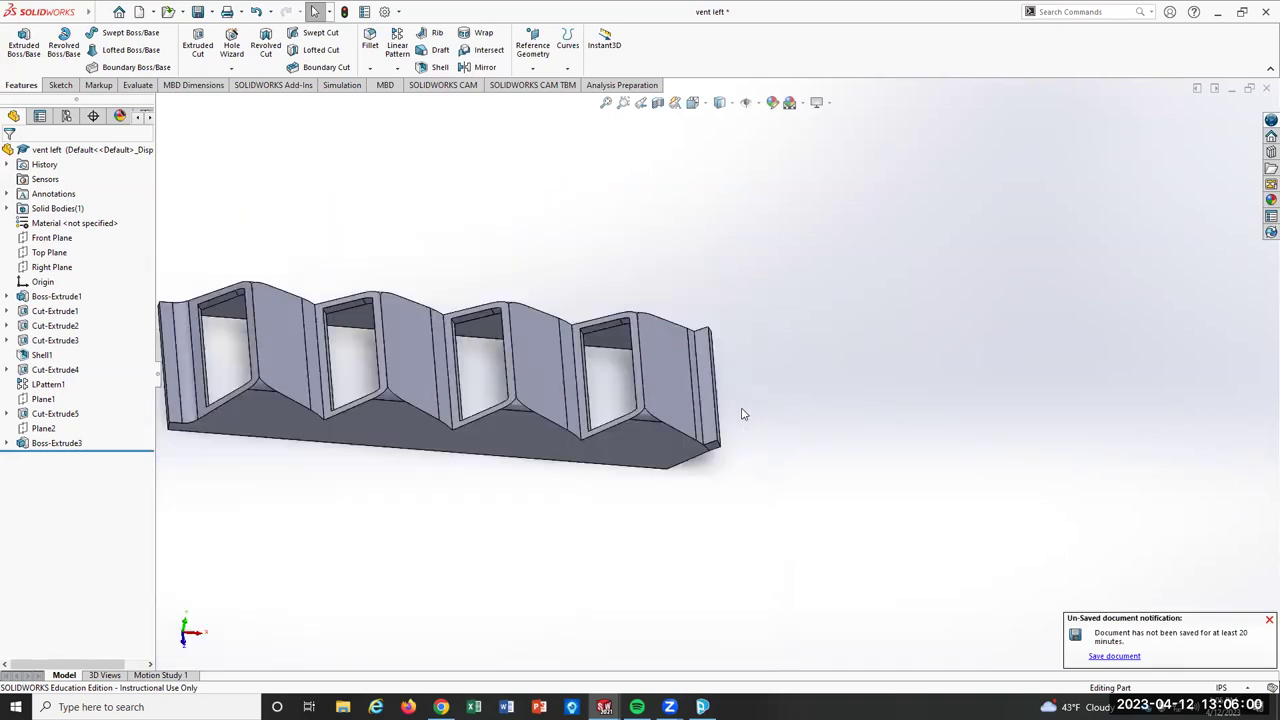
scroll(743, 414, up, 3)
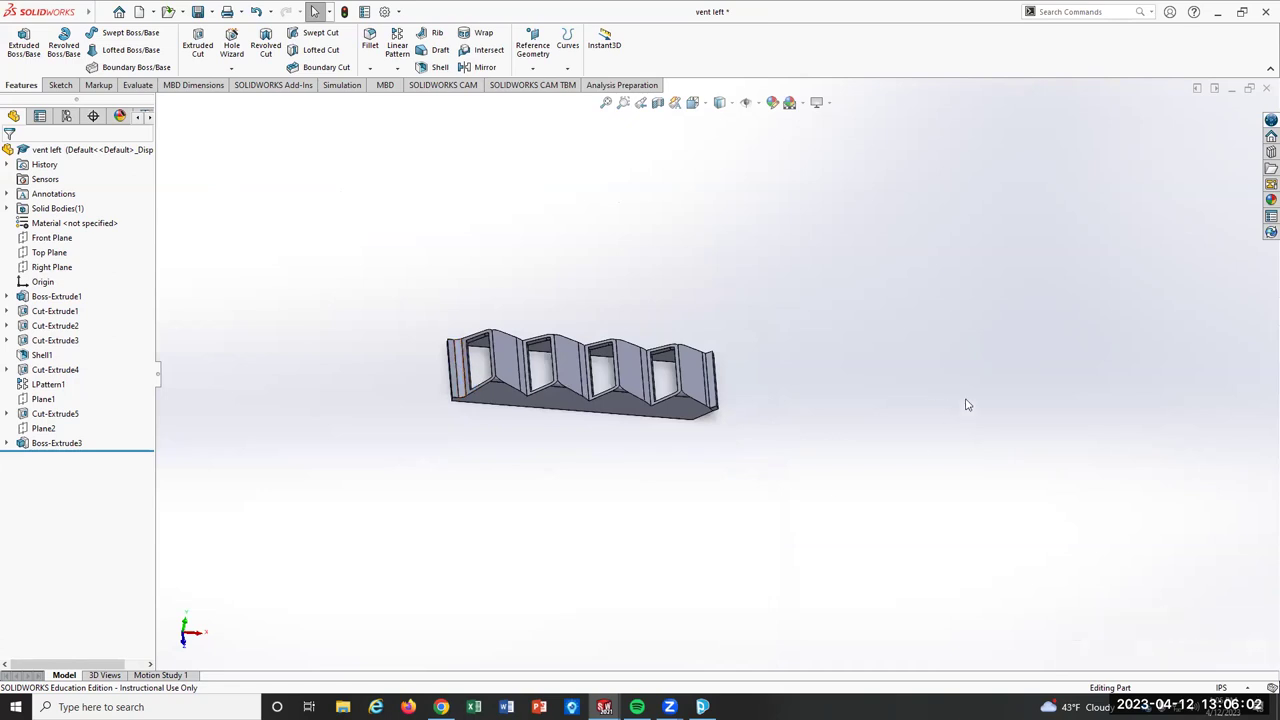
middle_drag(711, 557, 733, 501)
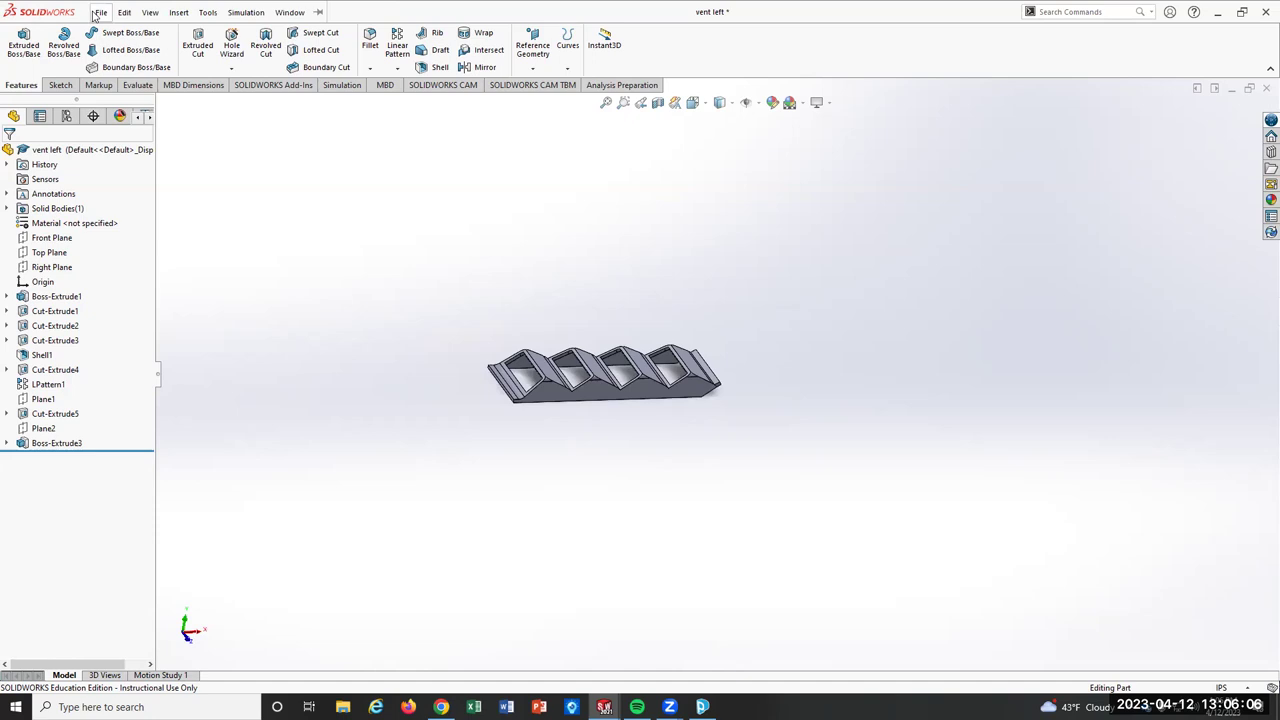
Save the vent left part as an STL (*.stl) file in the searay folder.
click(100, 12)
click(157, 178)
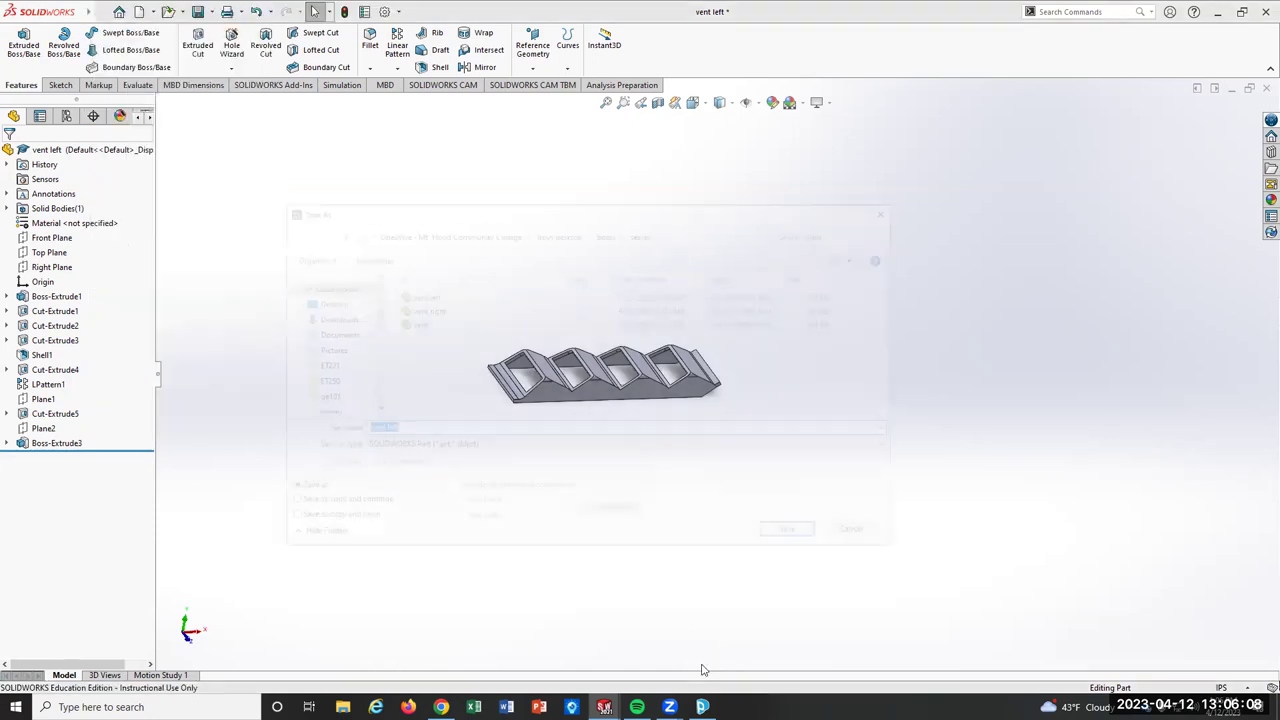
click(495, 447)
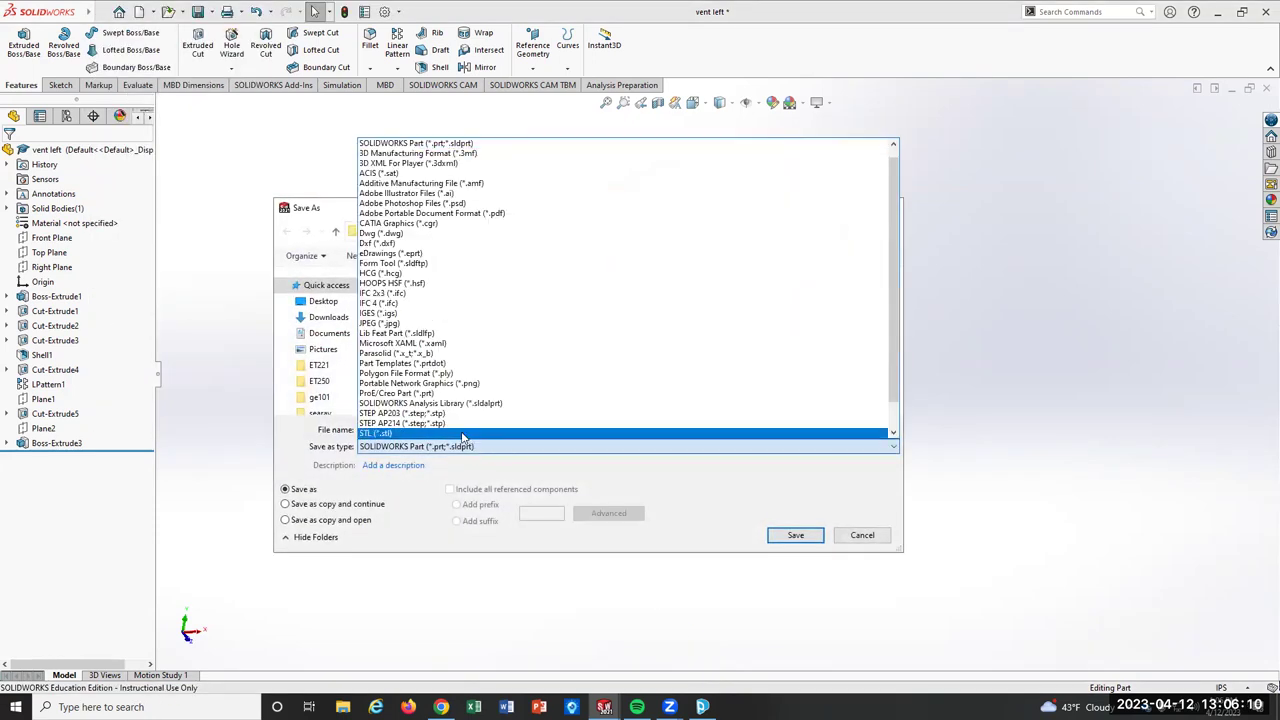
click(462, 433)
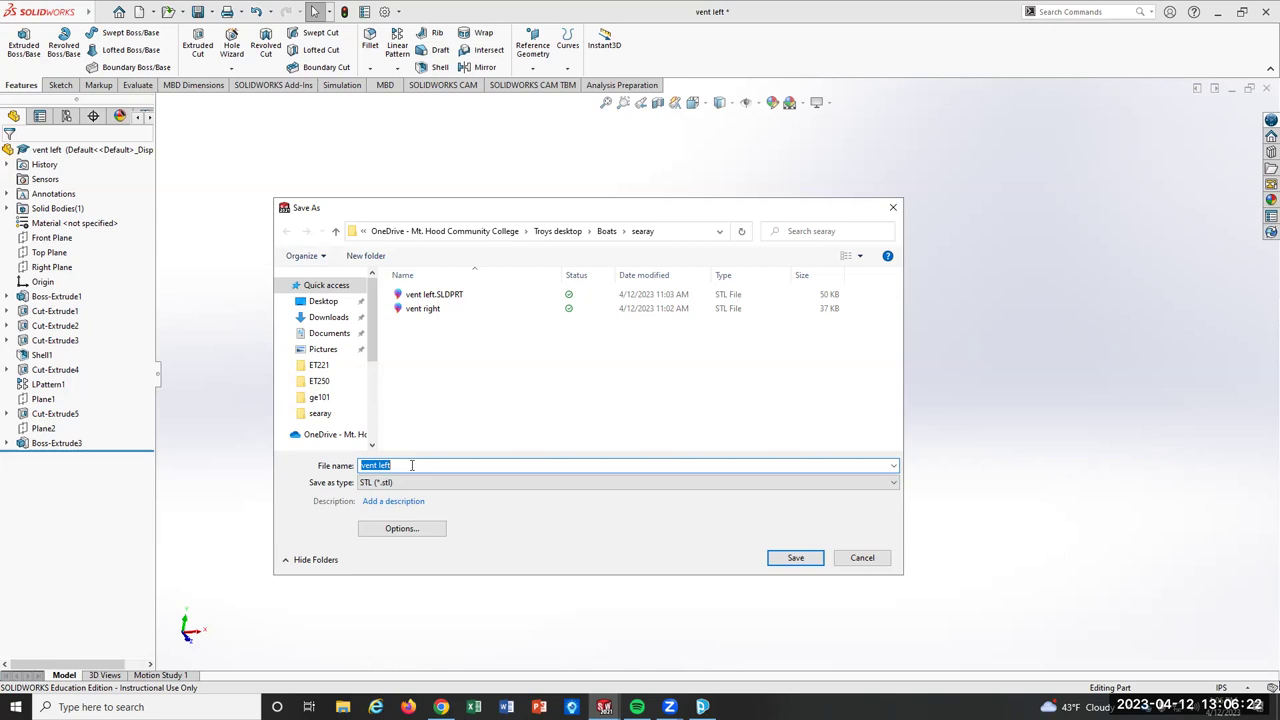
click(778, 560)
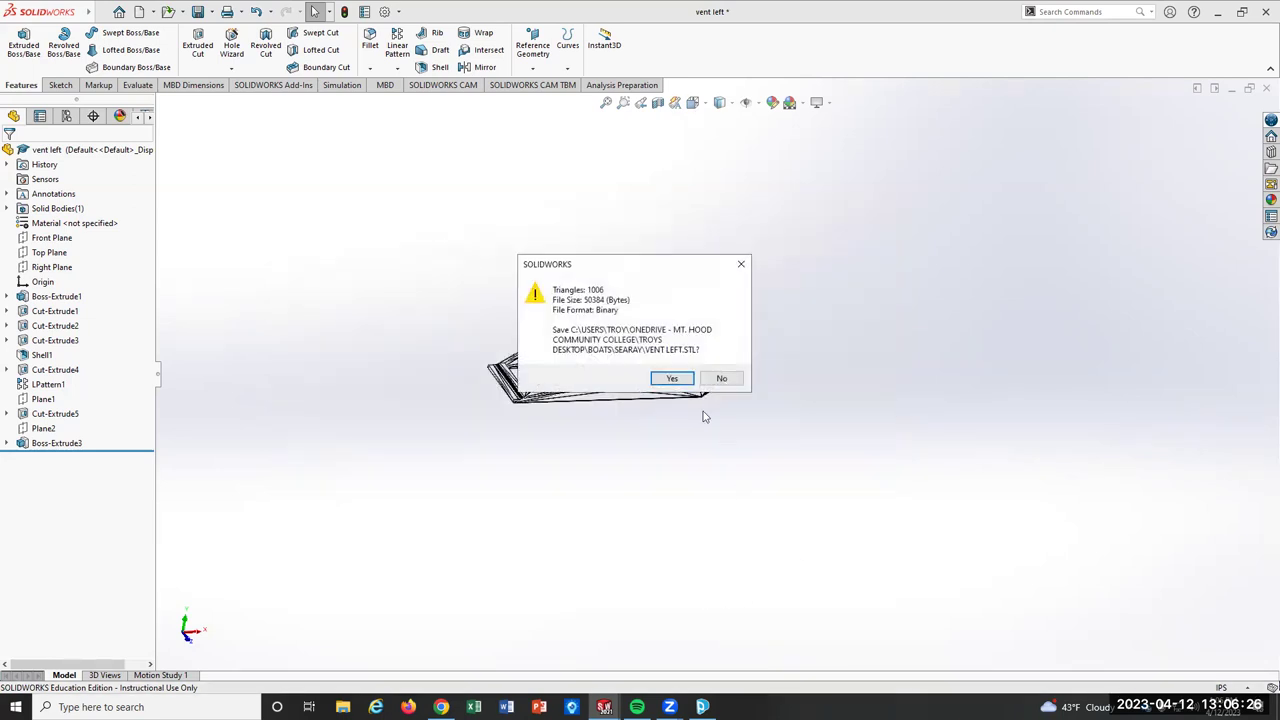
click(667, 378)
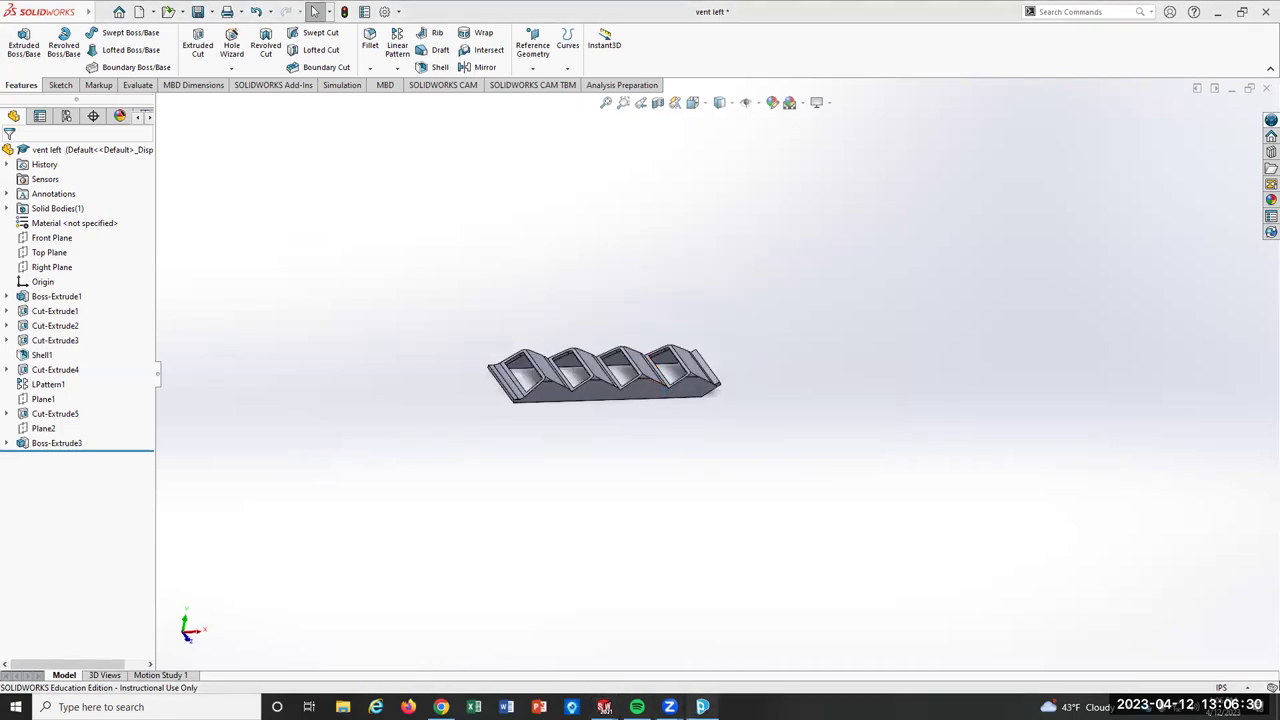
Restore GrabCAD Print to a smaller, non-maximized window.
click(702, 707)
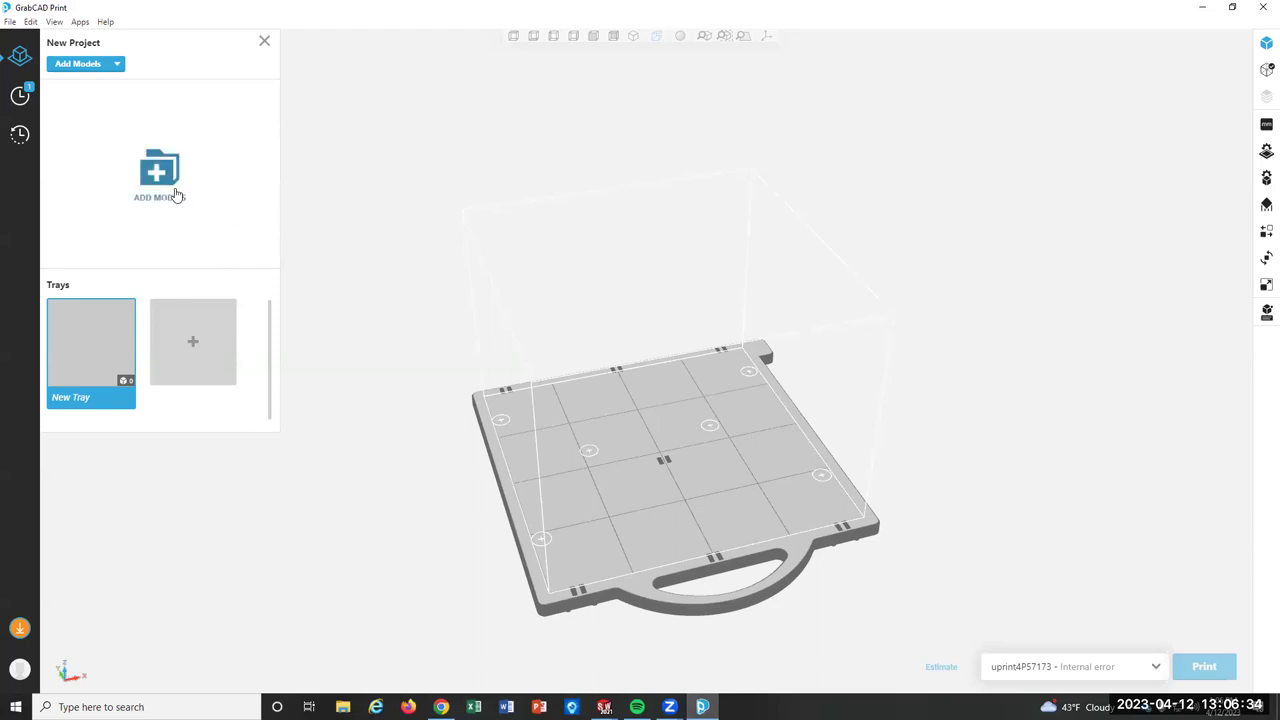
click(1231, 9)
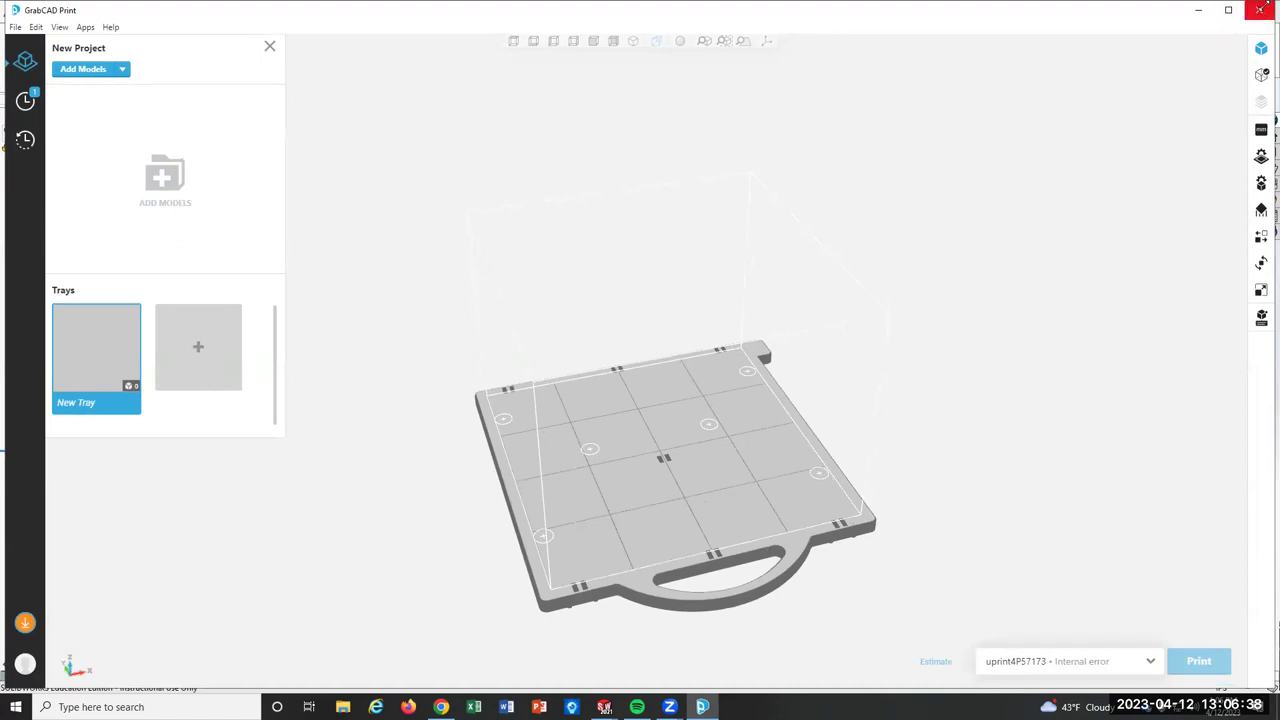
drag(1264, 4, 575, 182)
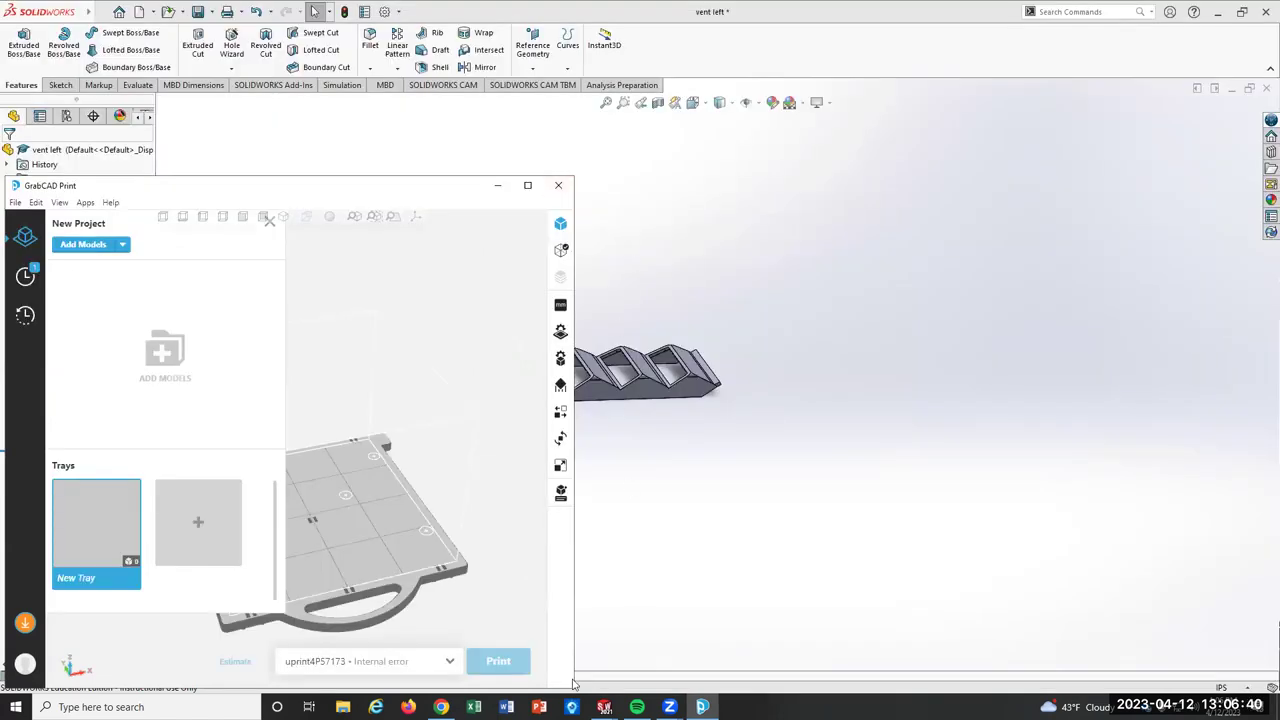
Drag the 'vent left' file from File Explorer's Recent files onto the GrabCAD Print tray.
click(342, 707)
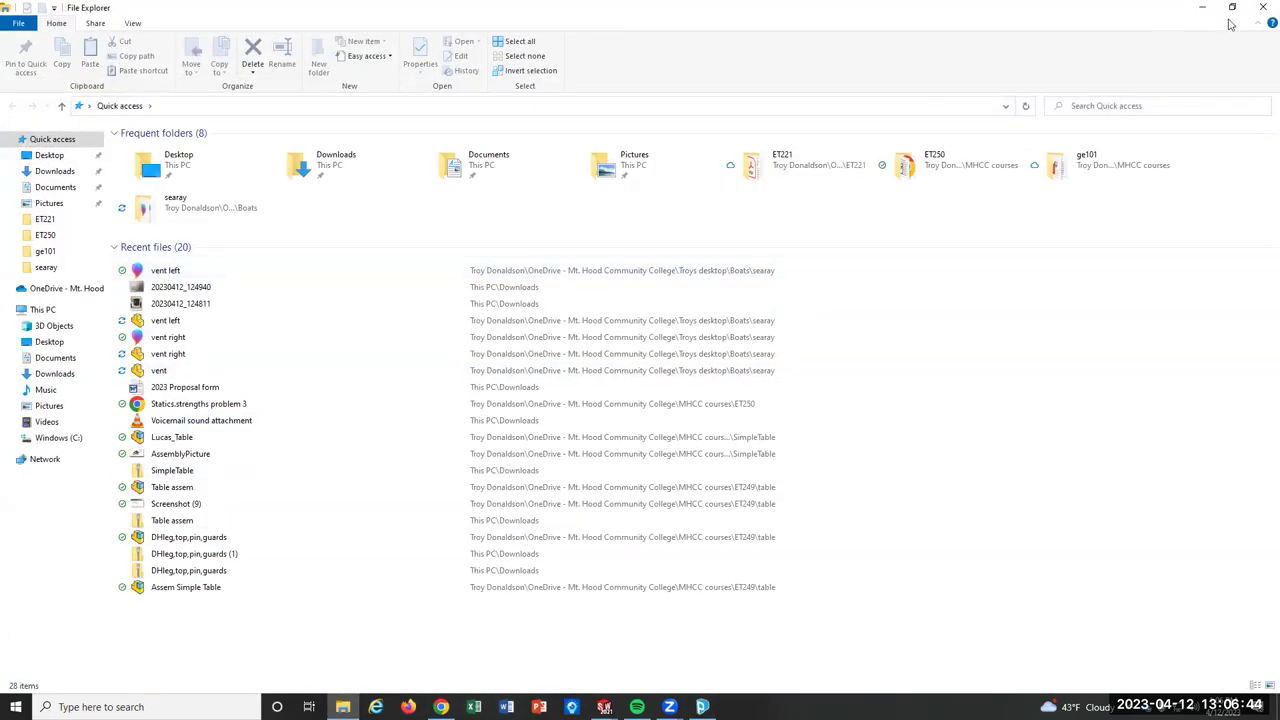
click(1232, 7)
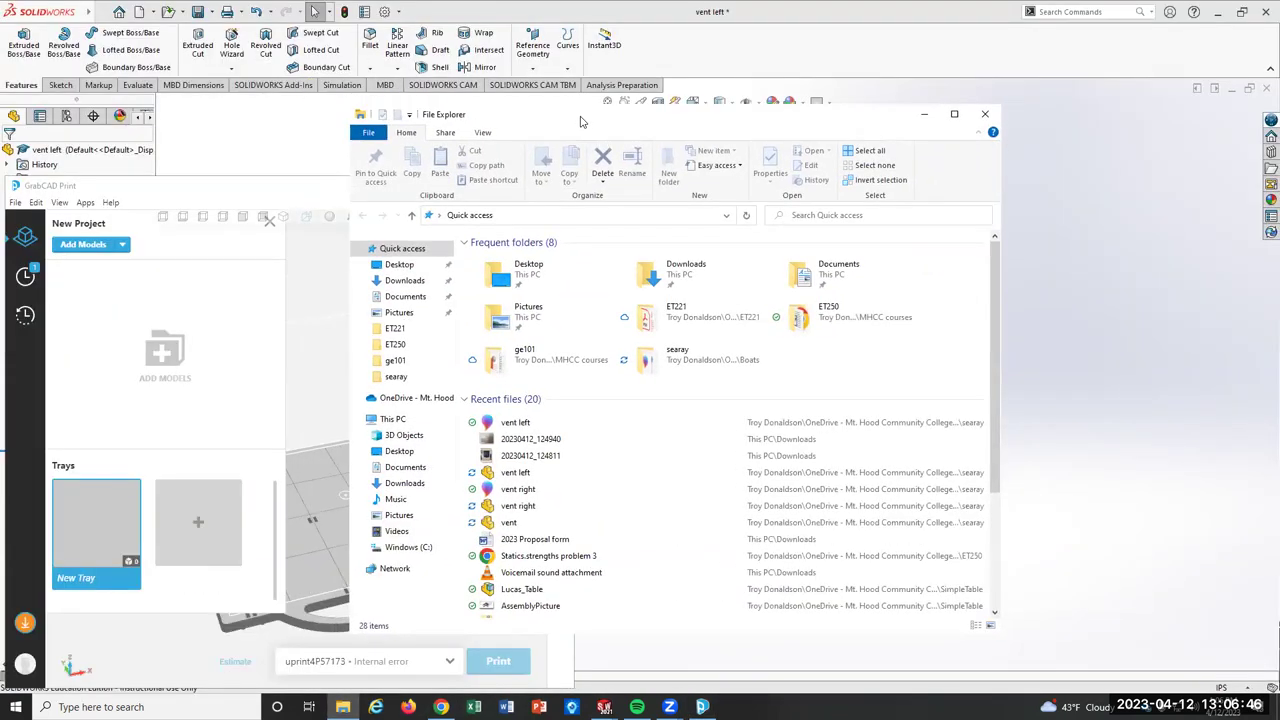
drag(603, 117, 871, 107)
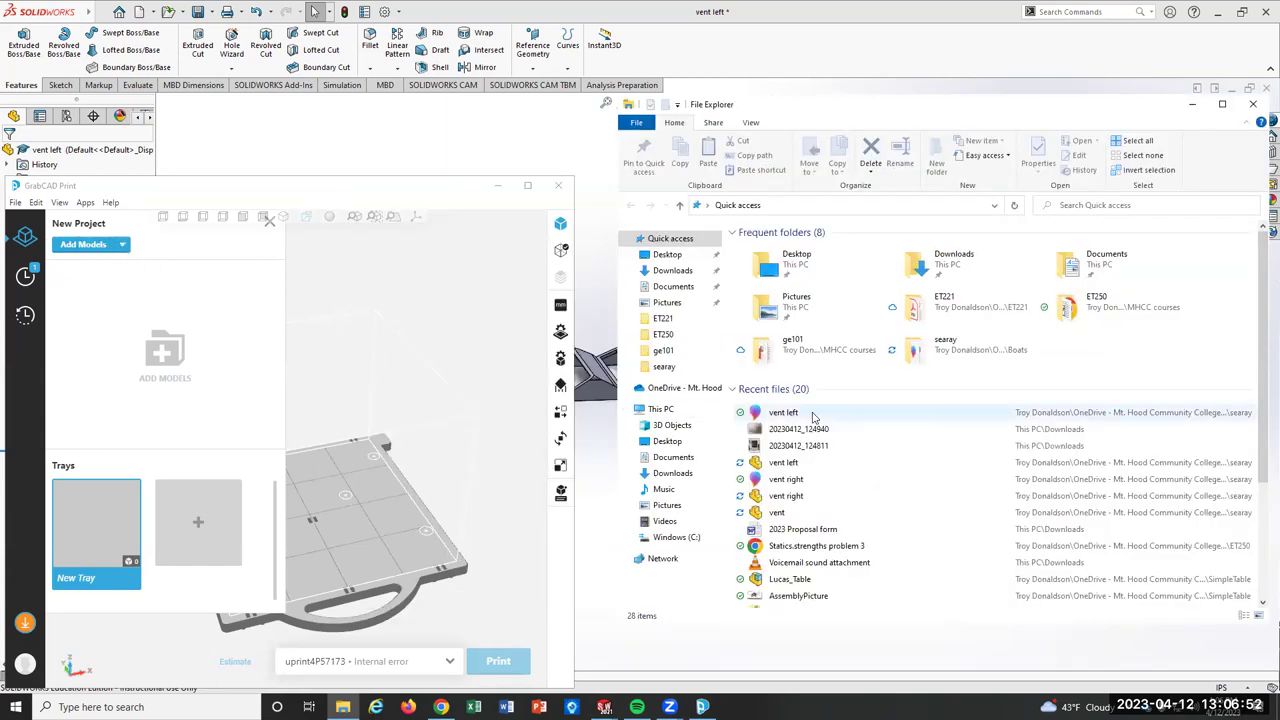
drag(812, 418, 128, 362)
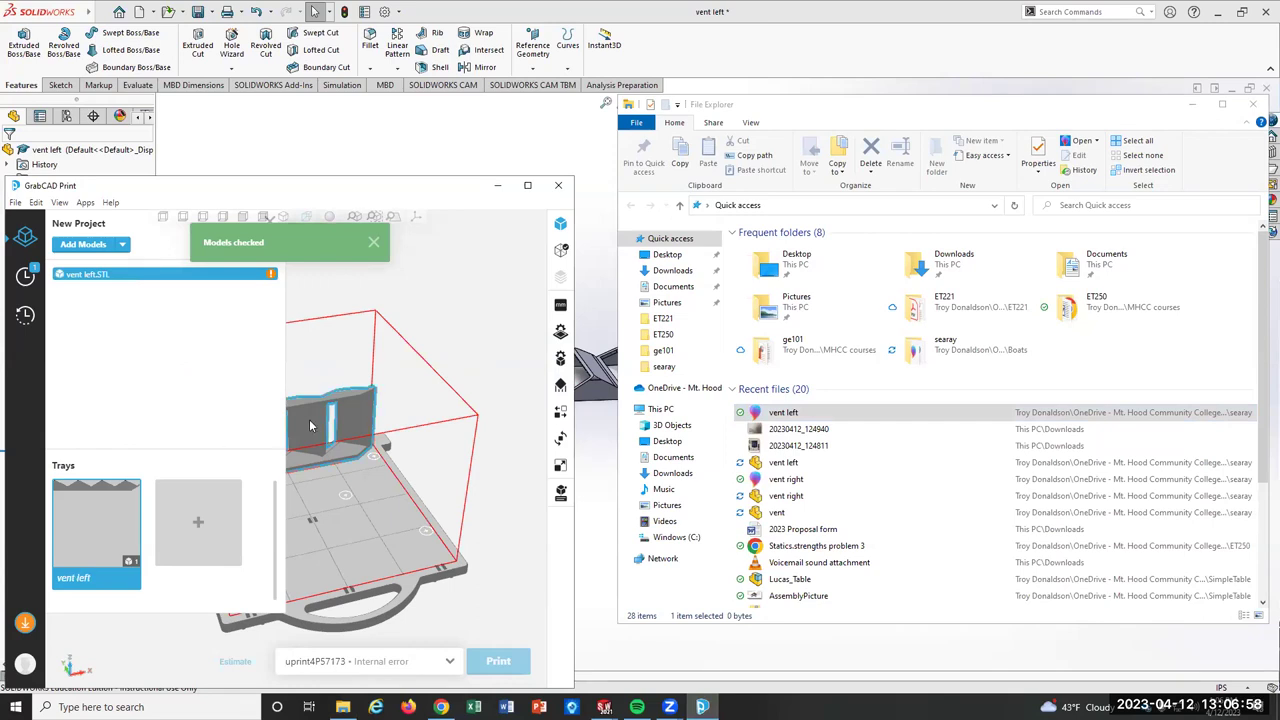
Maximize GrabCAD Print and open the Orient panel for the vent left model.
click(529, 189)
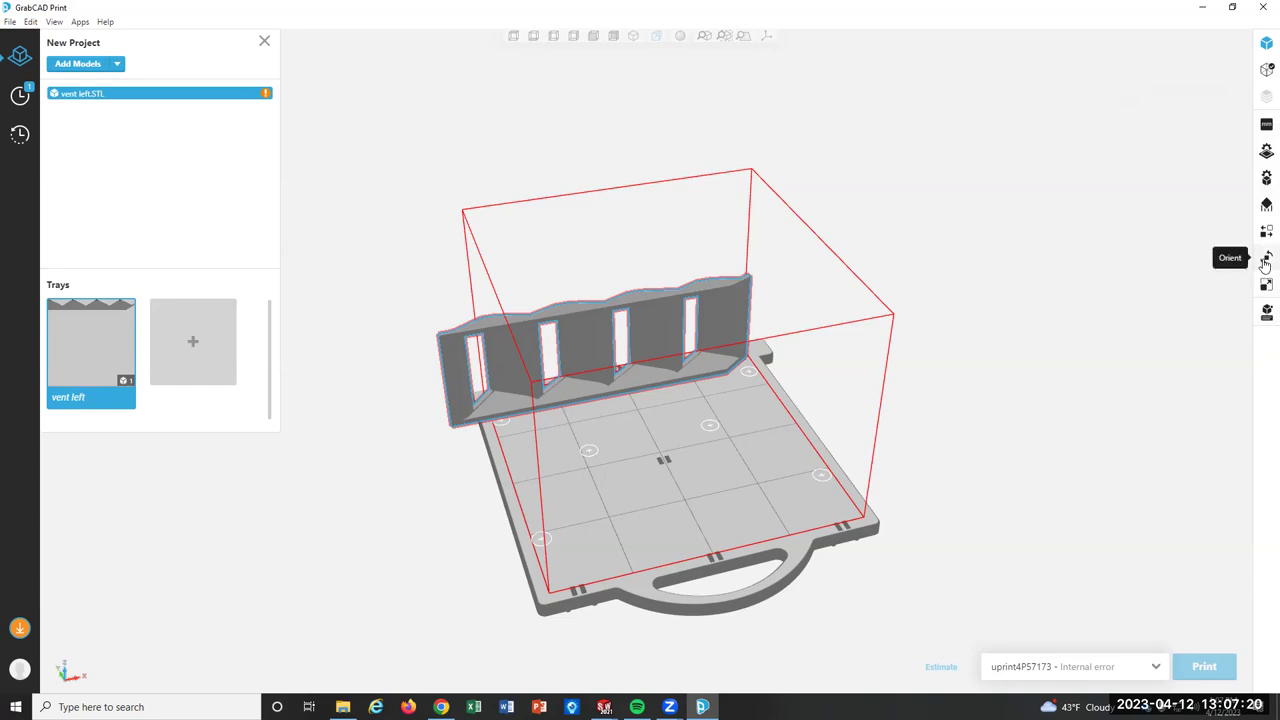
click(1265, 259)
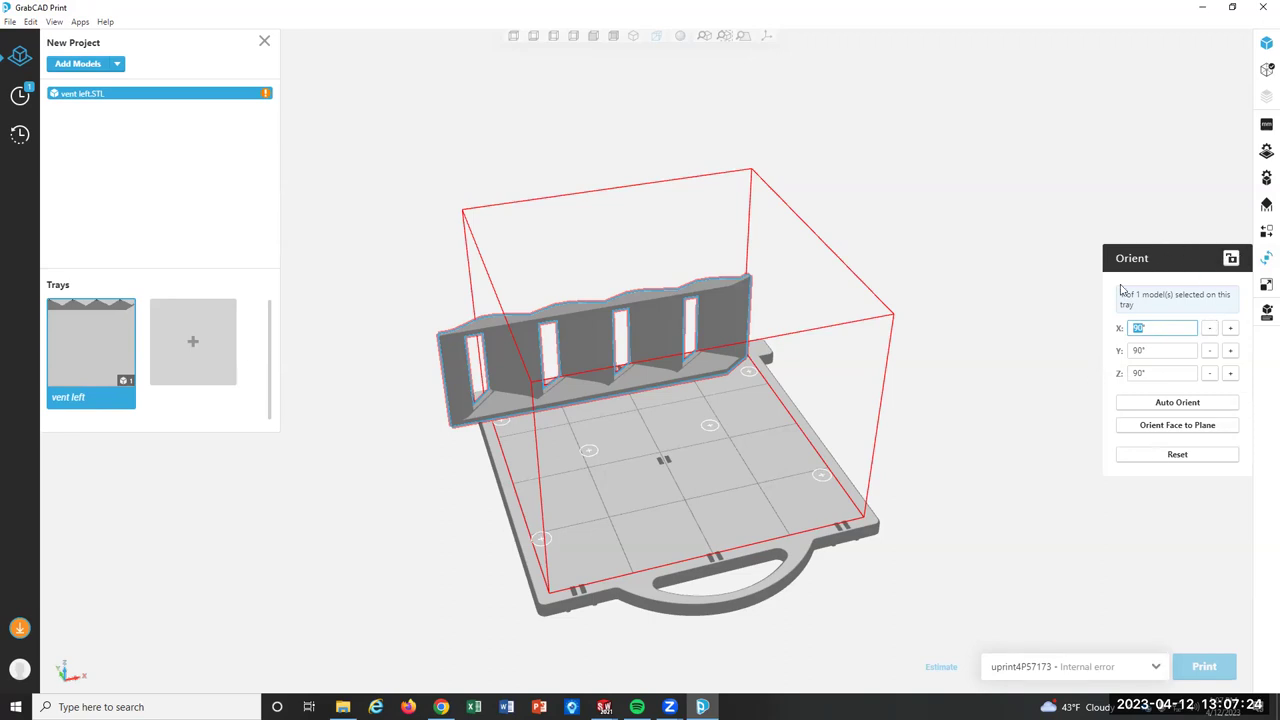
Try Auto Orient, then rotate the part 90° about X and Z and centre it on the tray.
click(1199, 405)
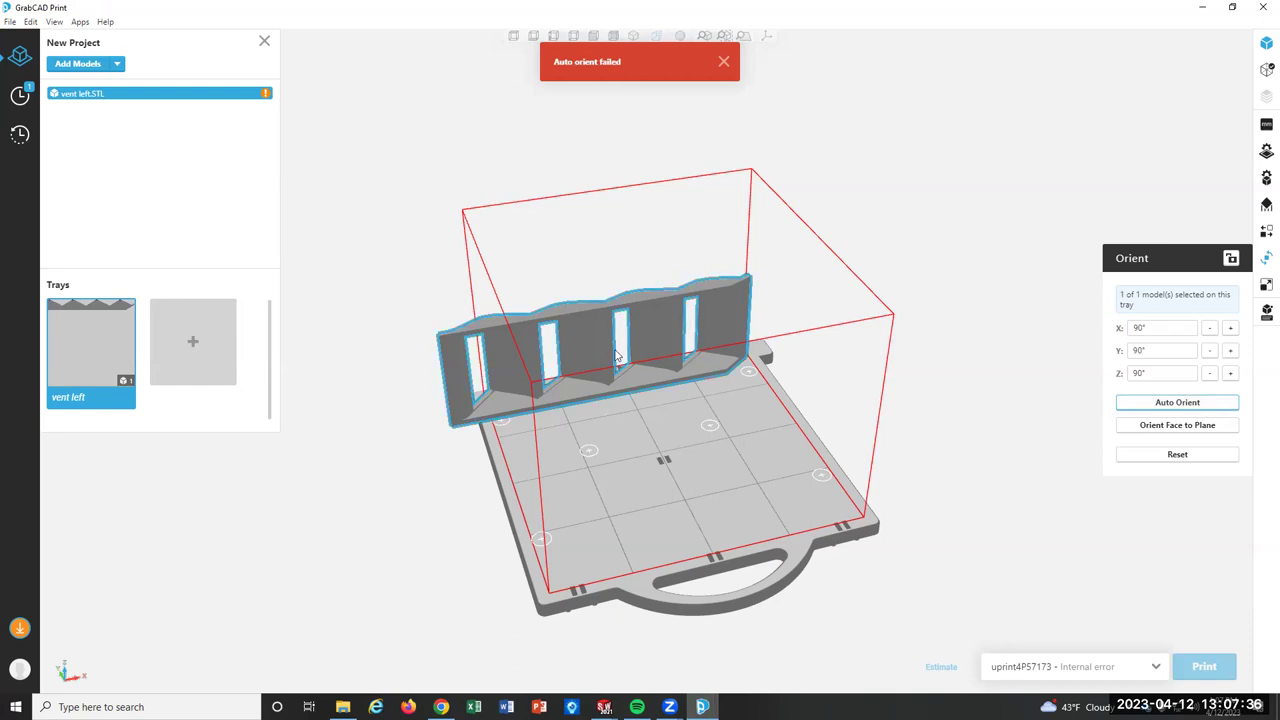
click(723, 61)
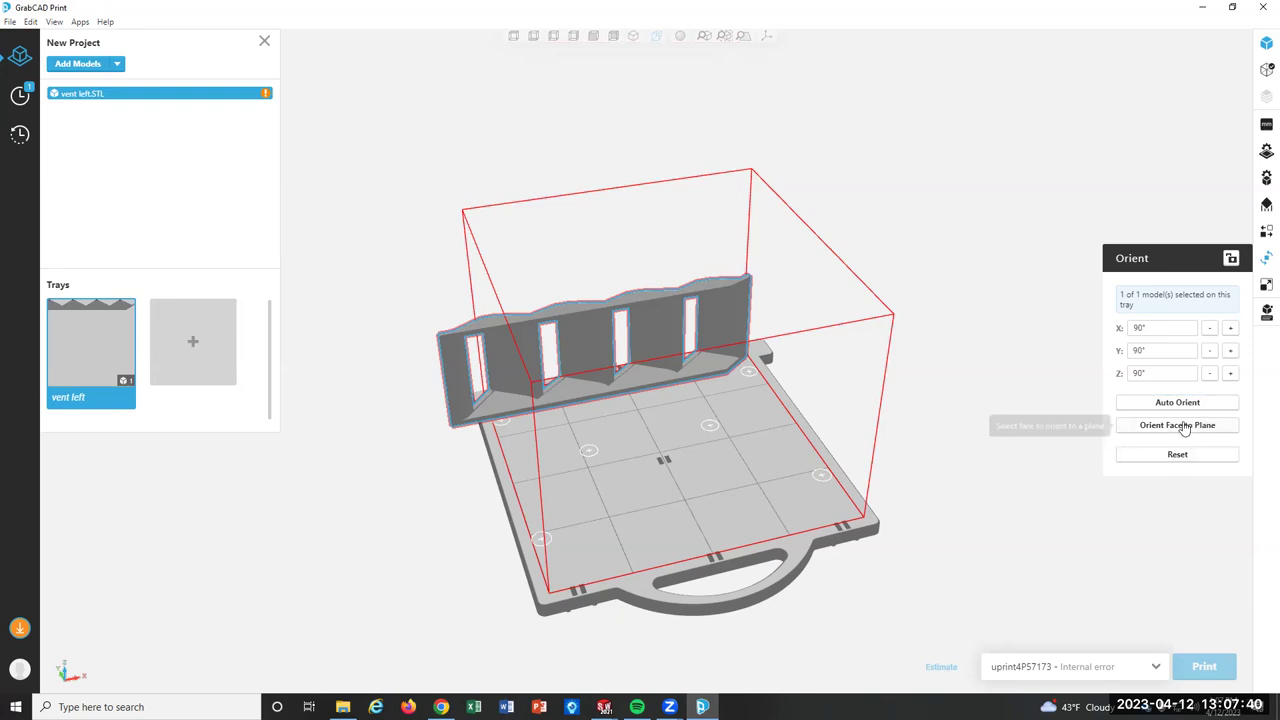
click(1231, 334)
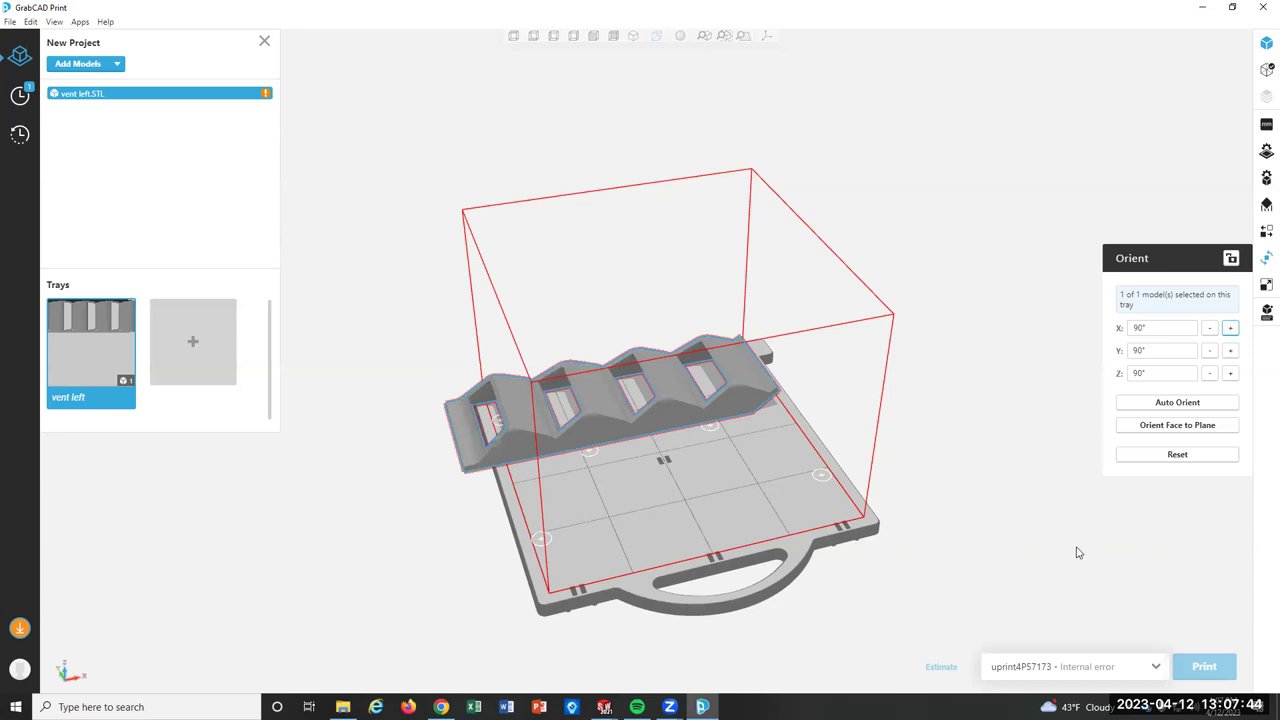
click(1231, 375)
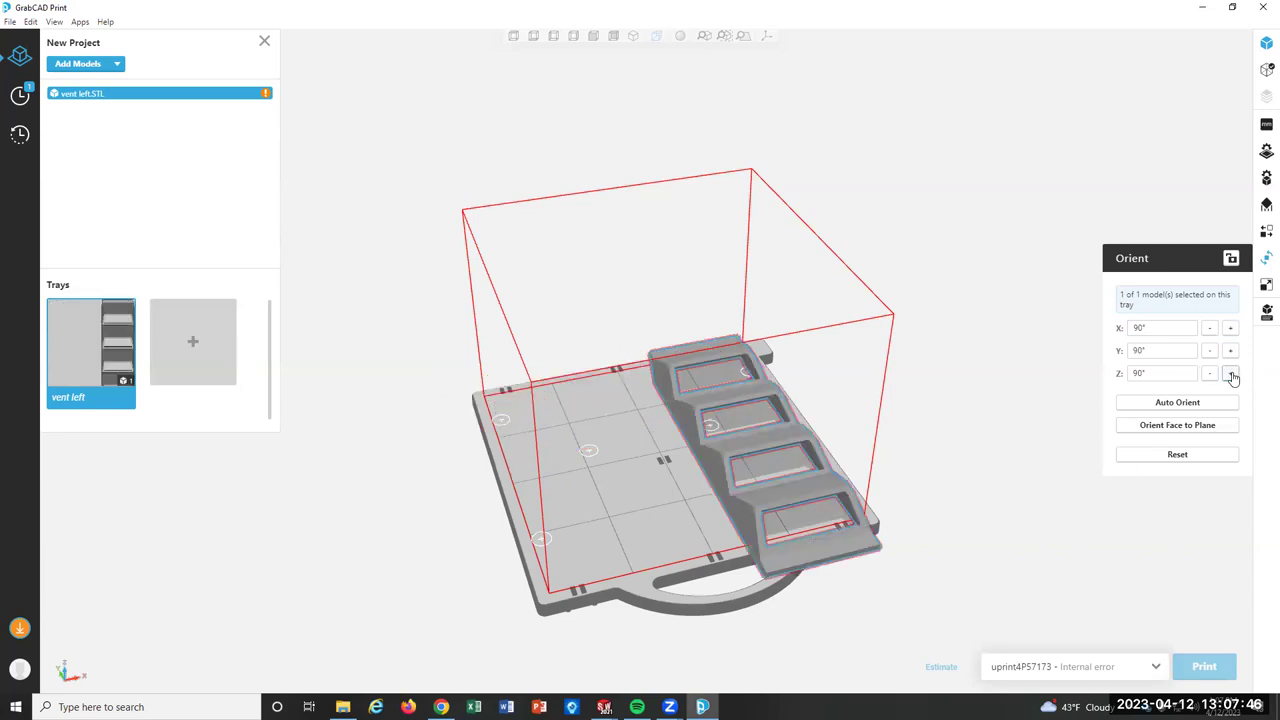
drag(785, 438, 687, 398)
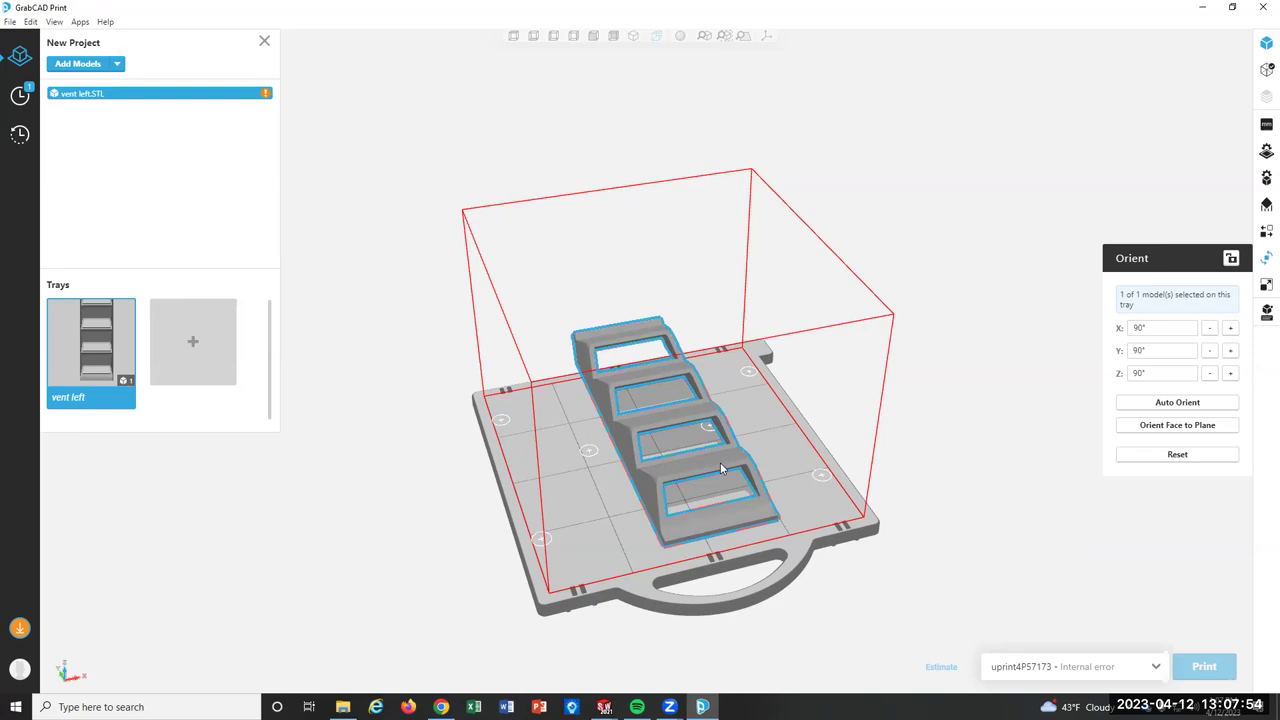
Delete the vent left part and load vent right.STL from Quick access recent files onto the tray.
key(Delete)
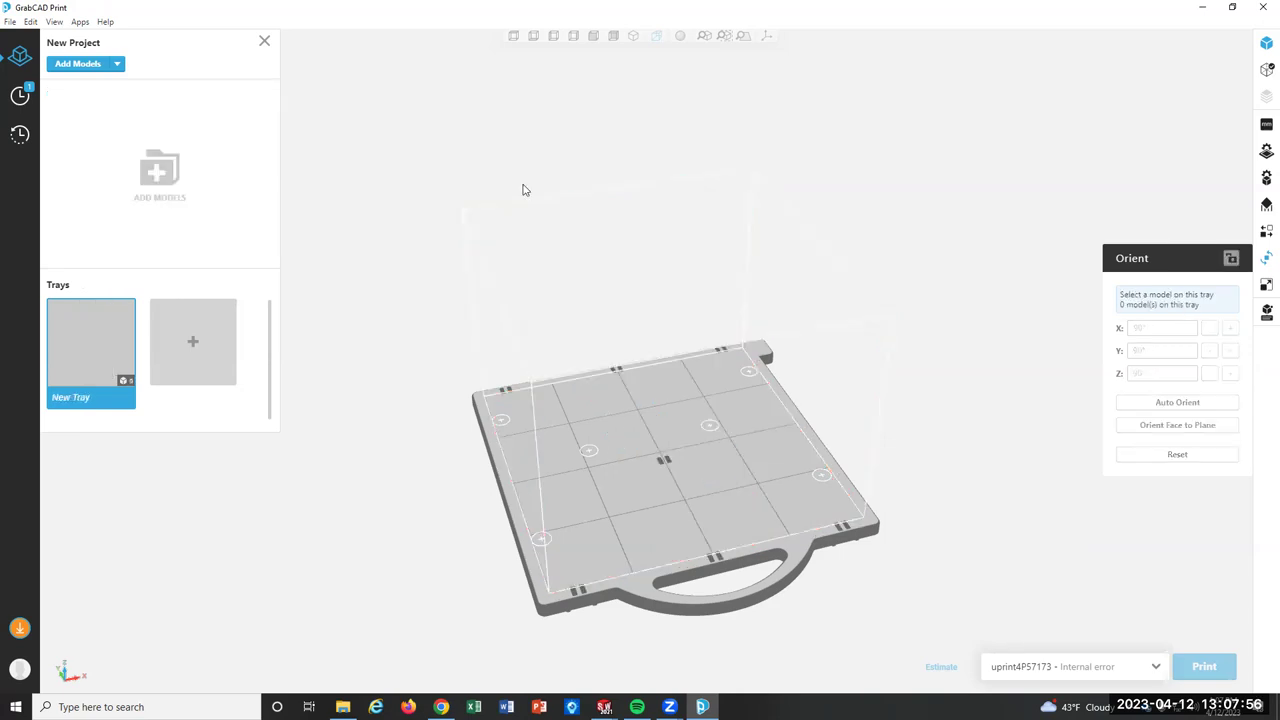
click(78, 66)
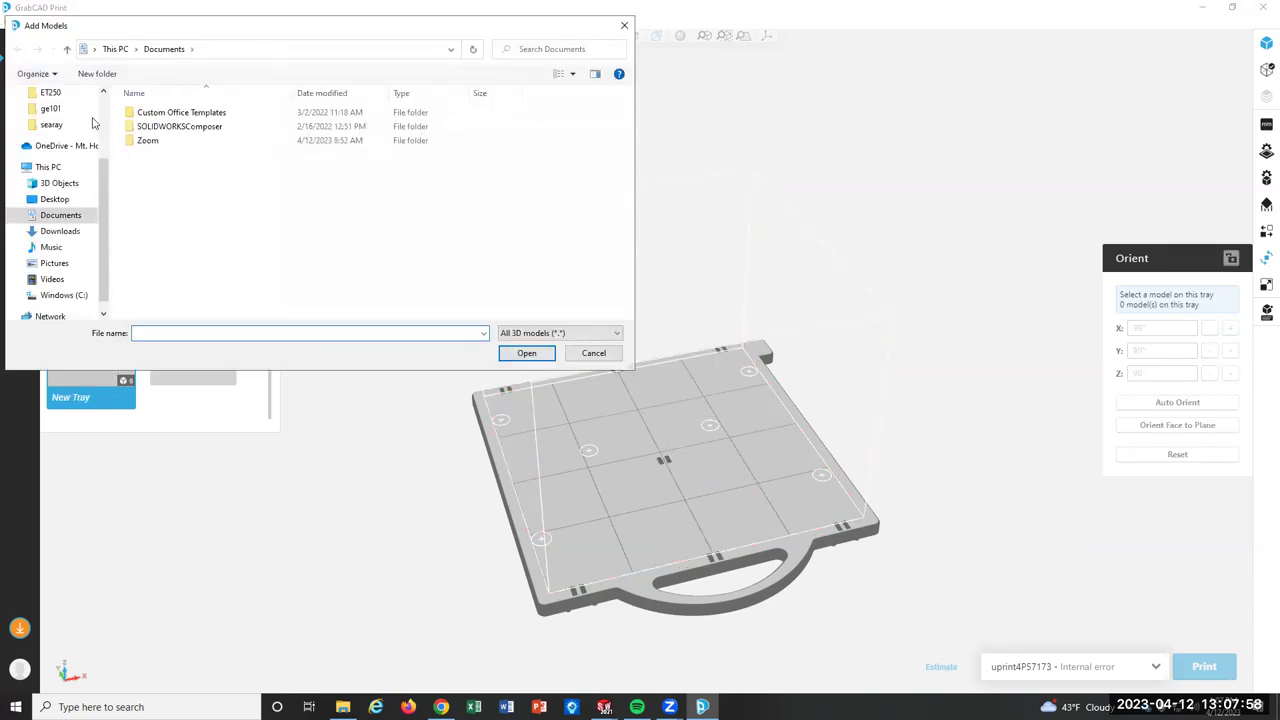
scroll(90, 118, up, 3)
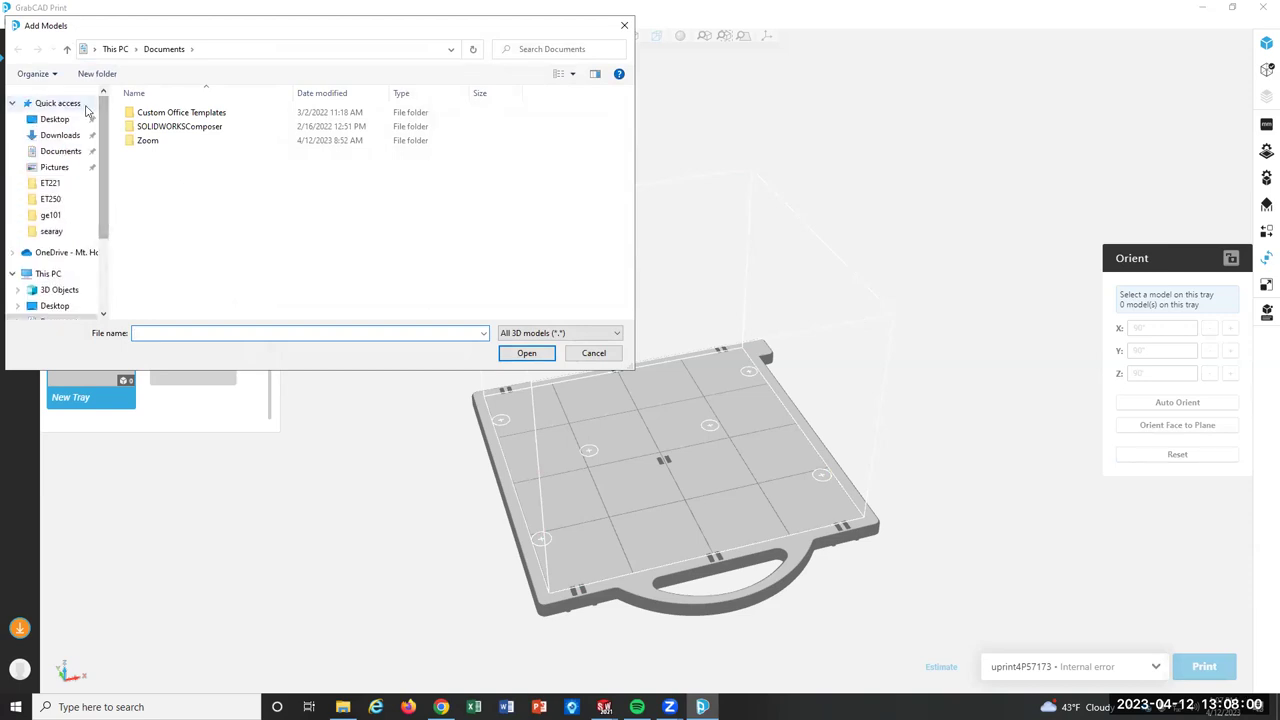
click(86, 106)
scroll(227, 216, down, 3)
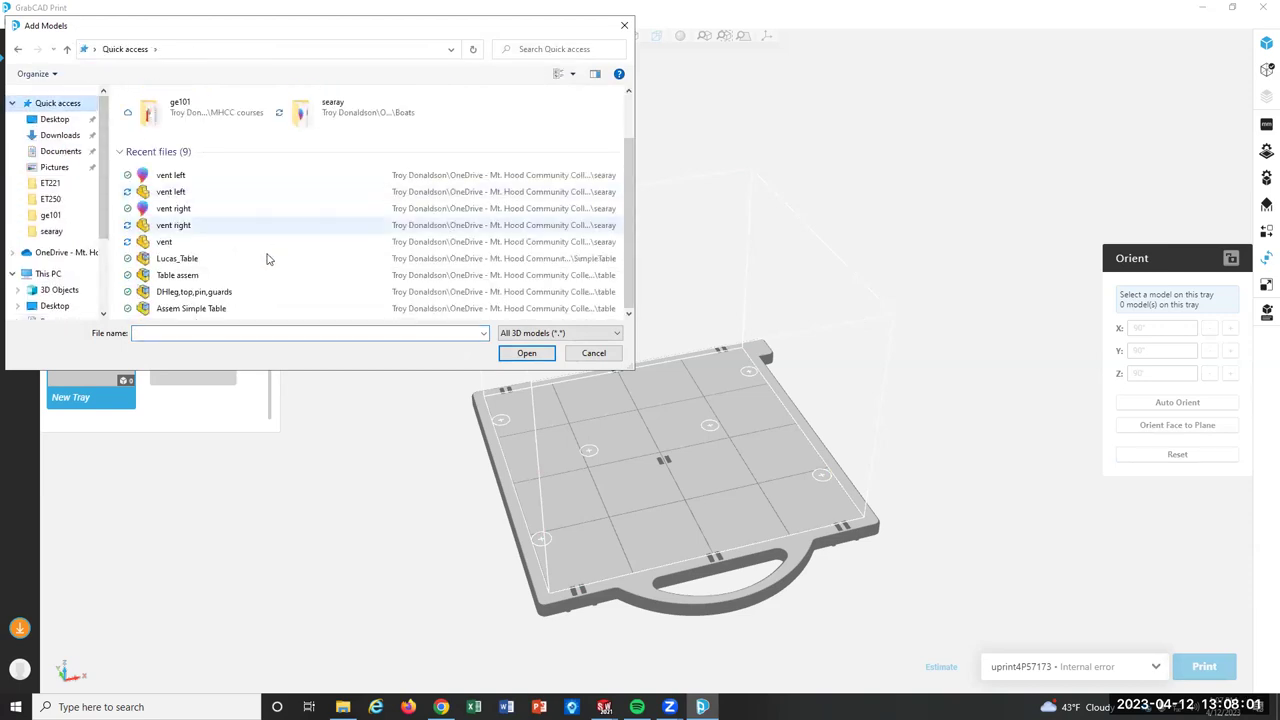
click(225, 210)
click(526, 353)
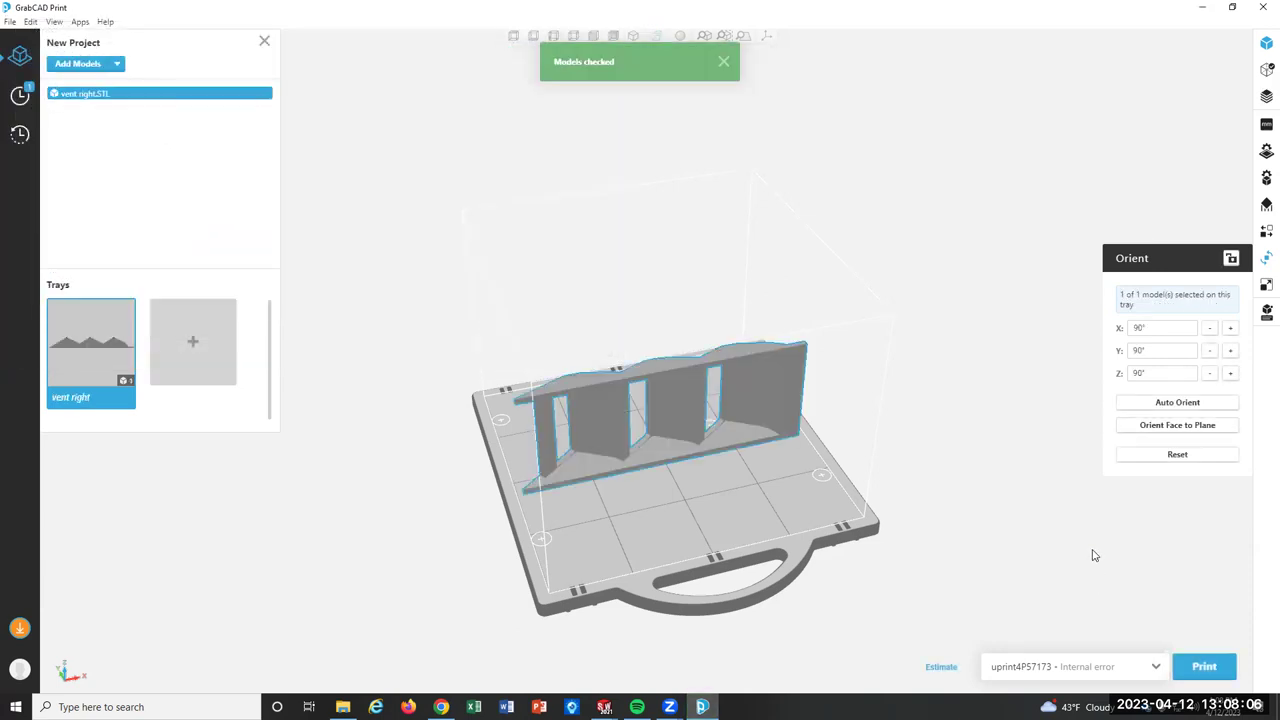
Auto-orient vent right to lie flat and place it near the tray centre.
click(1140, 405)
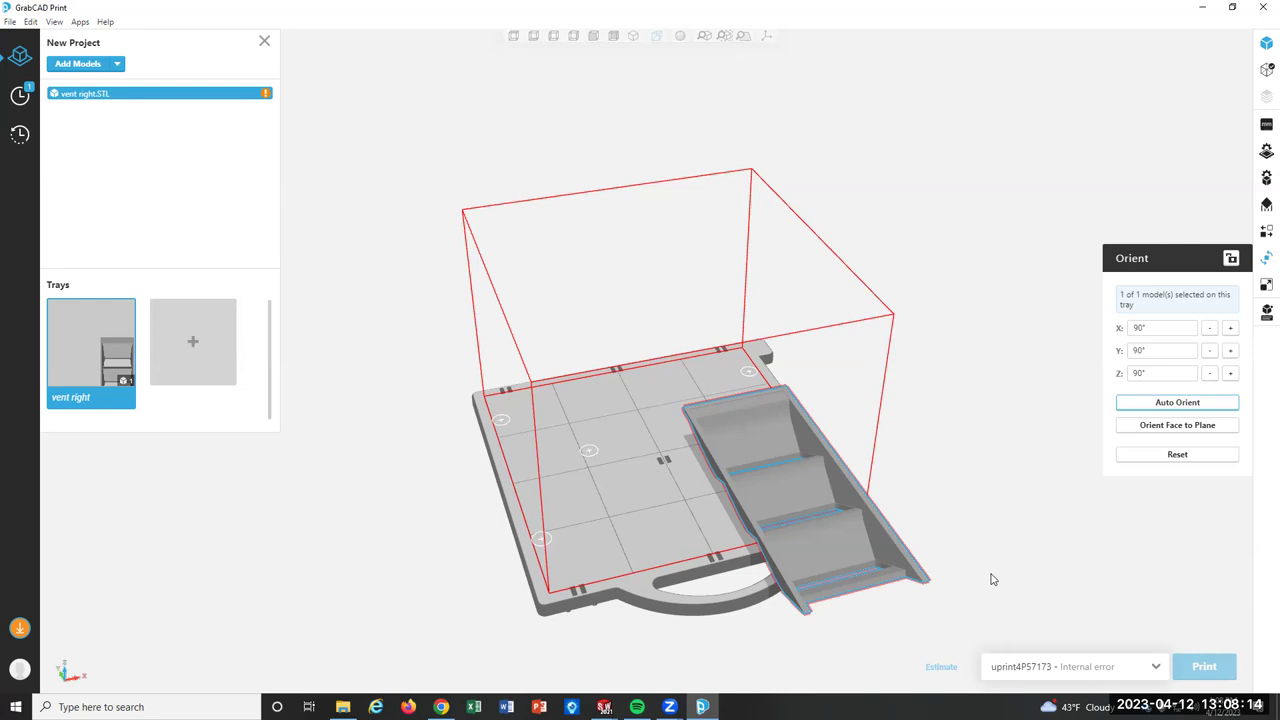
drag(736, 402, 668, 366)
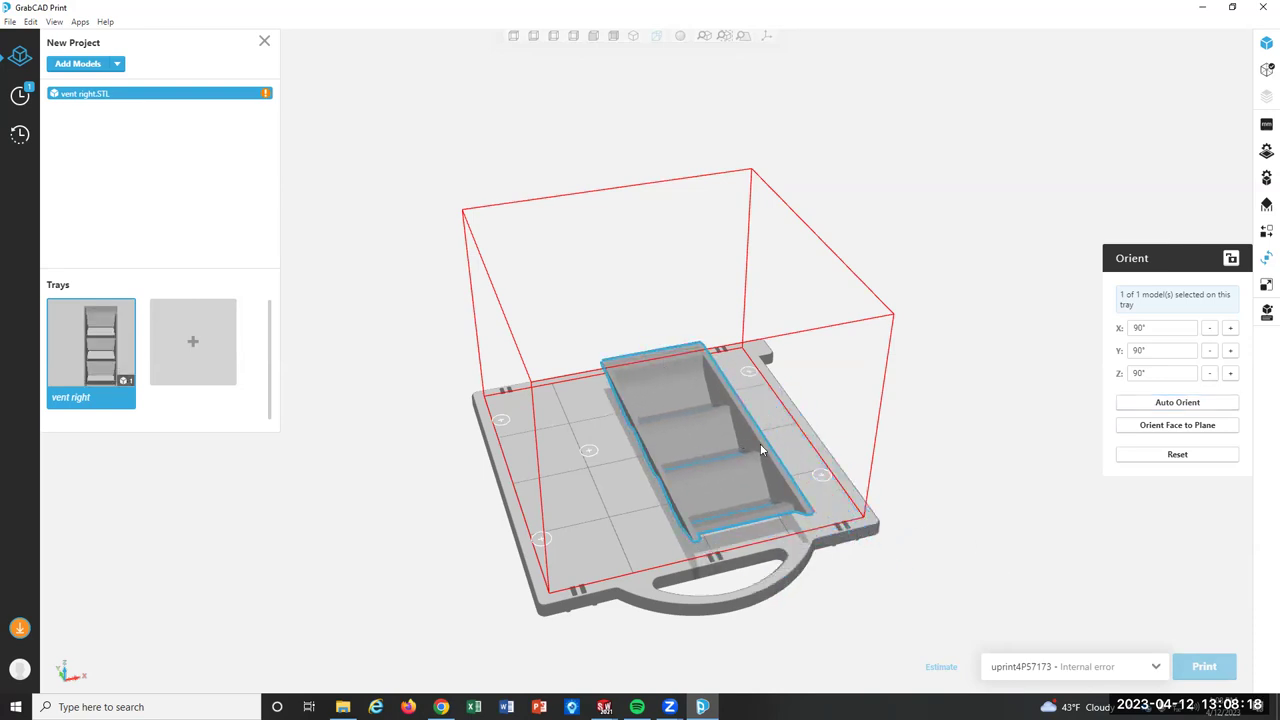
right_drag(760, 443, 813, 535)
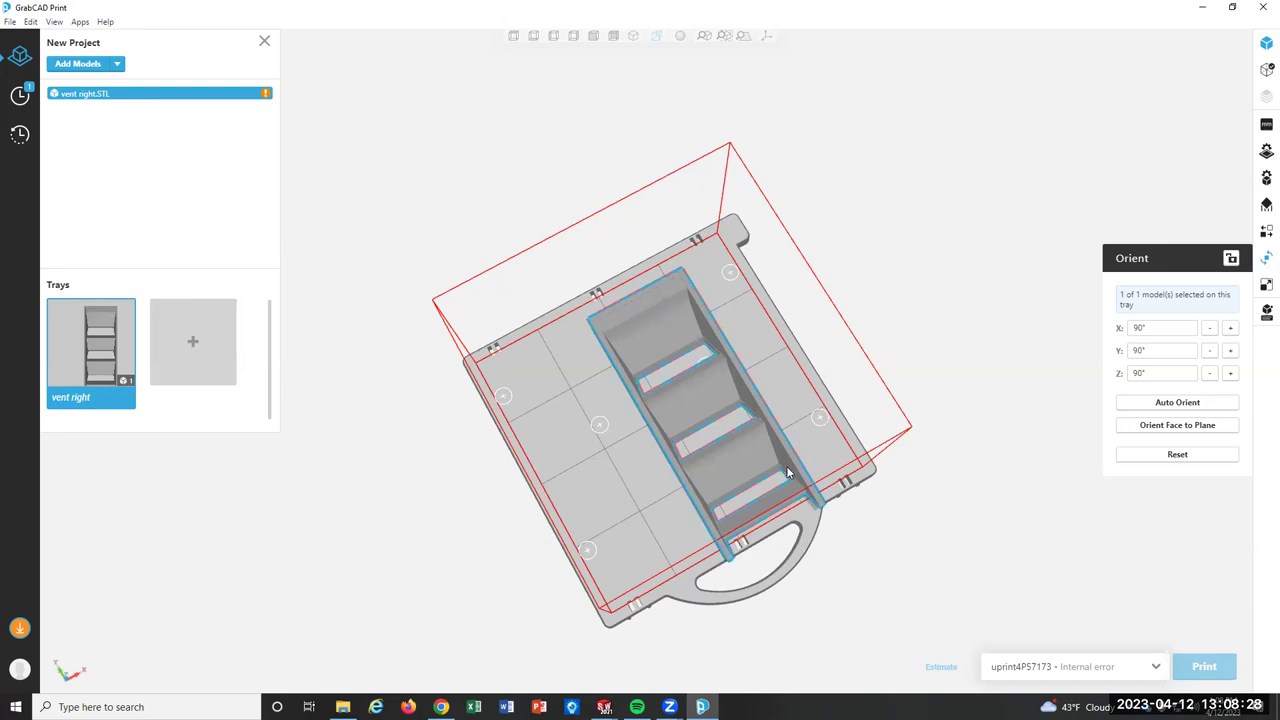
right_drag(787, 473, 801, 480)
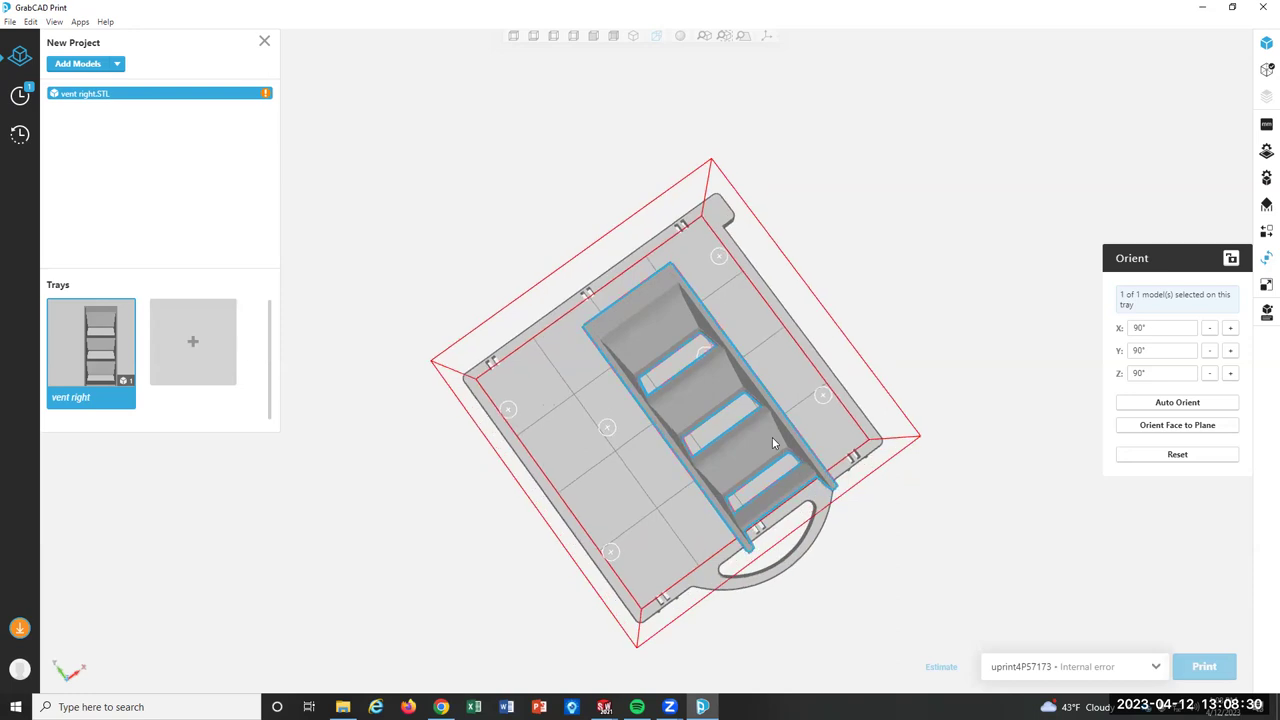
drag(772, 437, 757, 427)
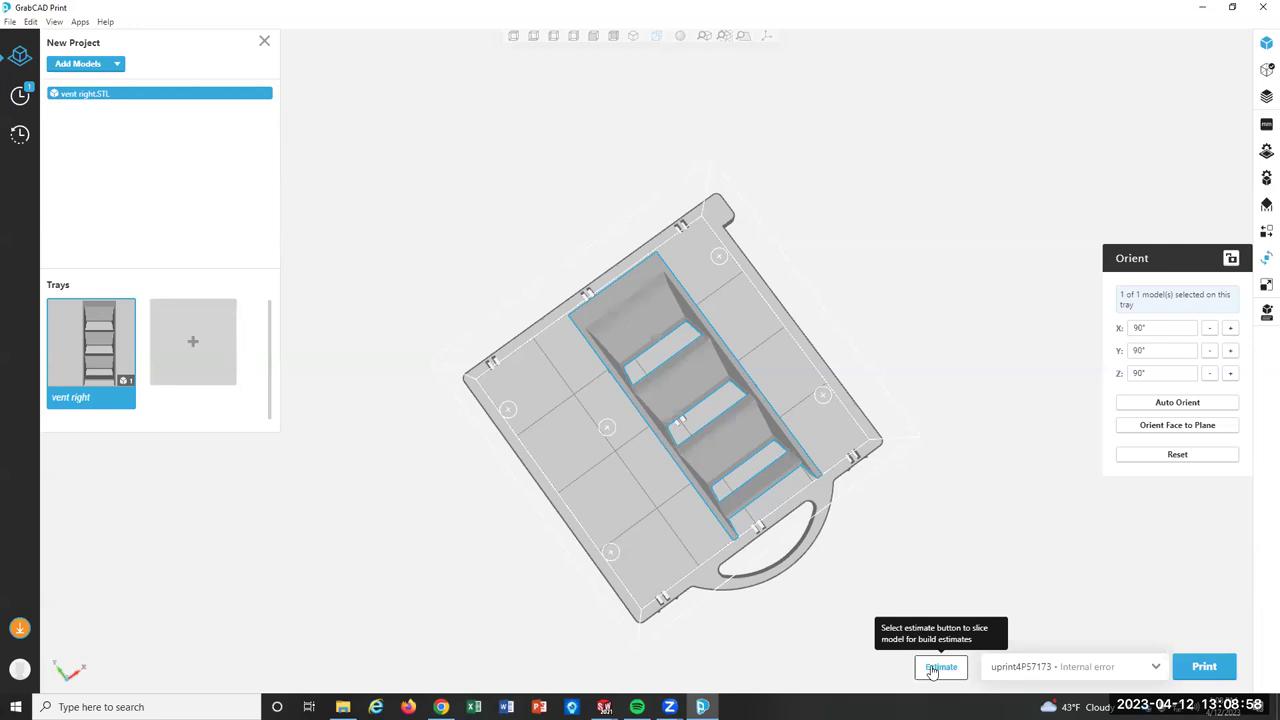
Slice the vent right tray and review its estimate: 6h 57m print time, 3.638 in³ material.
click(935, 668)
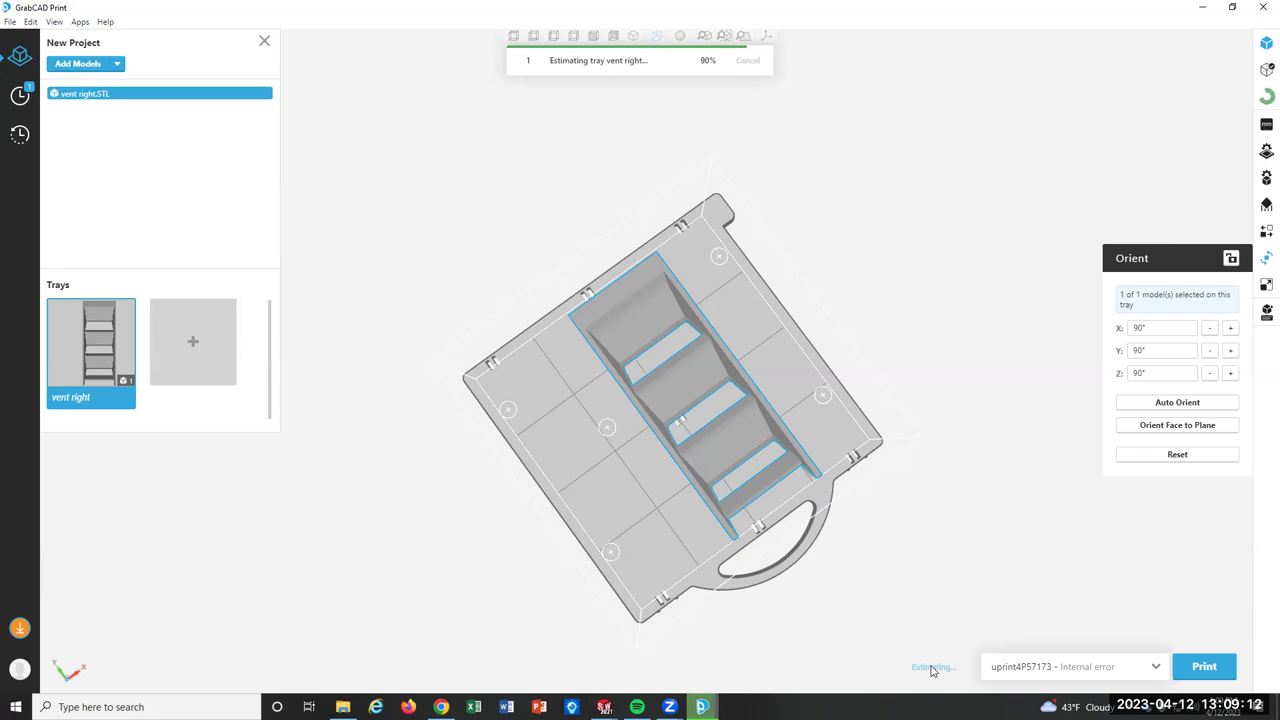
click(932, 668)
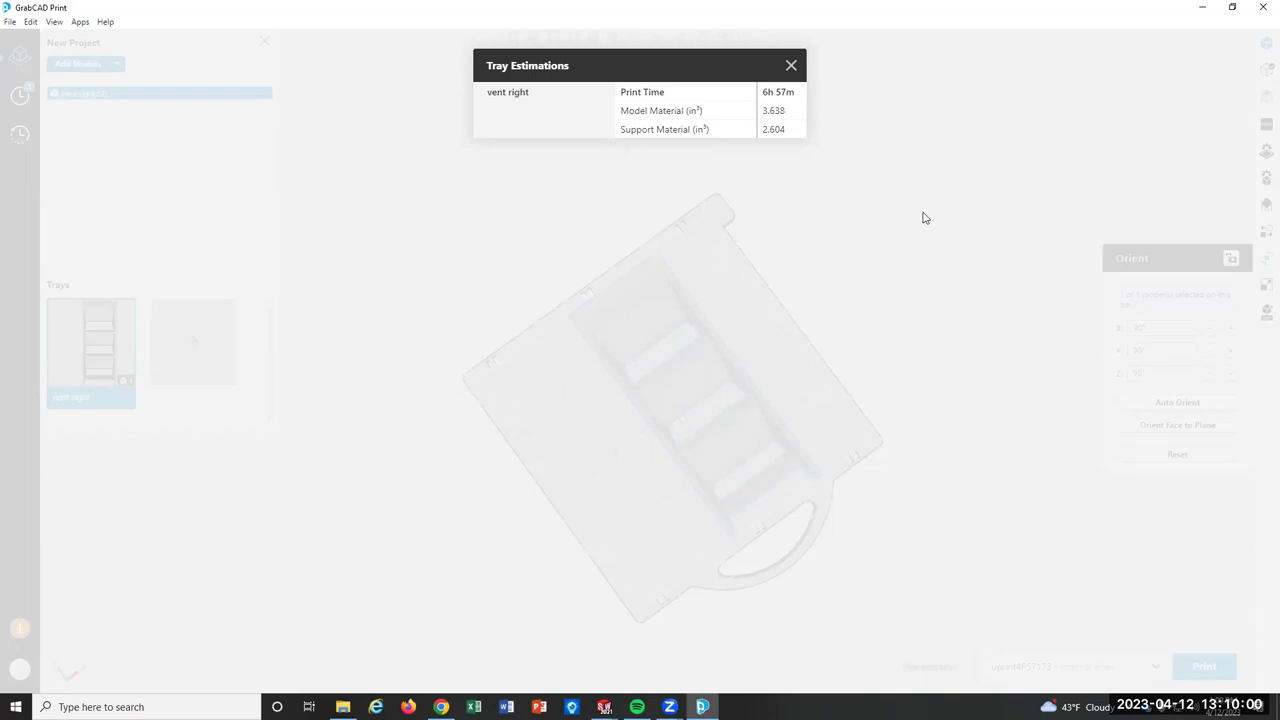
click(851, 199)
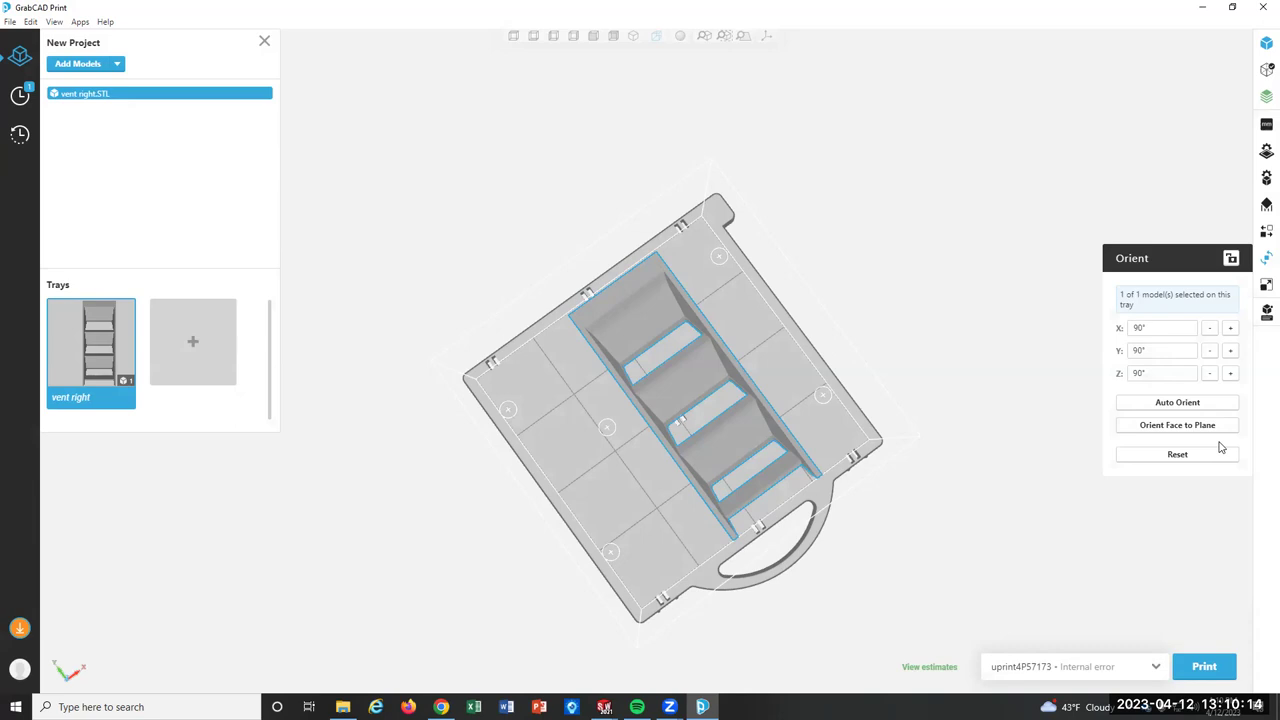
Scale vent right uniformly to 90%, then to 80%, giving 6.337 × 0.8 × 2.48 in.
click(1265, 287)
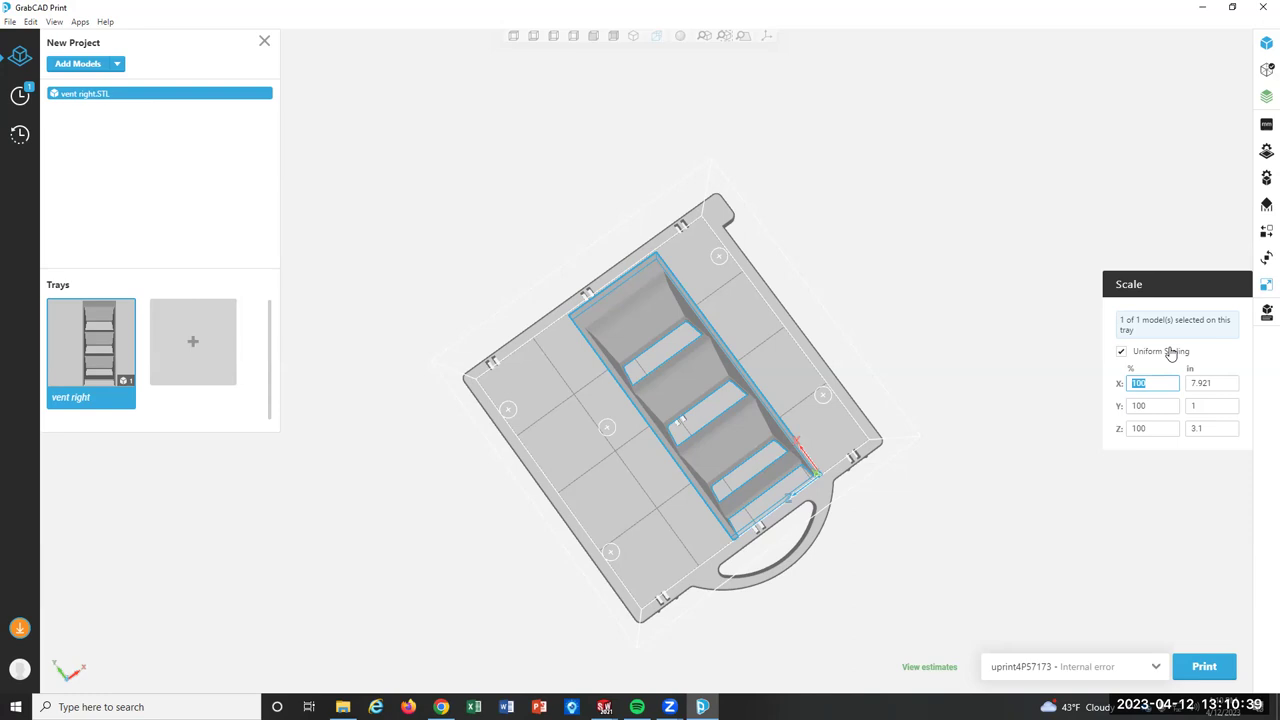
text(90)
key(Return)
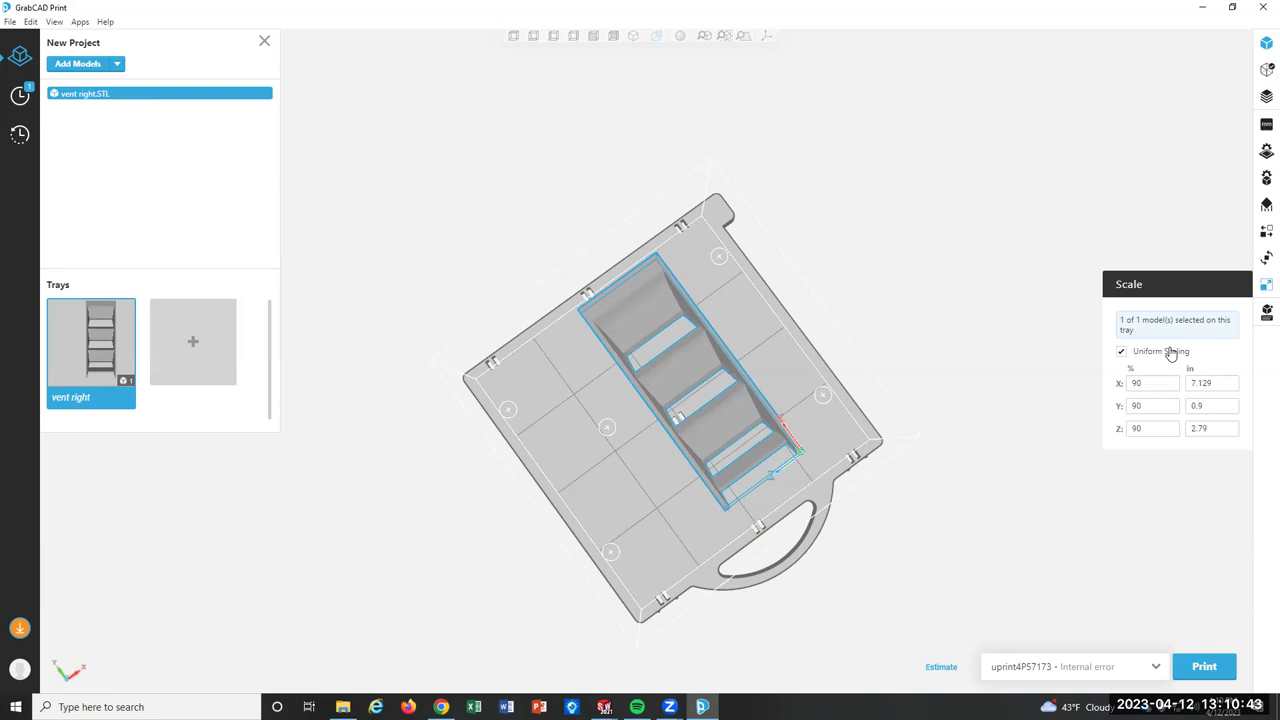
double_click(1140, 383)
click(1107, 385)
double_click(1145, 384)
text(80)
key(Return)
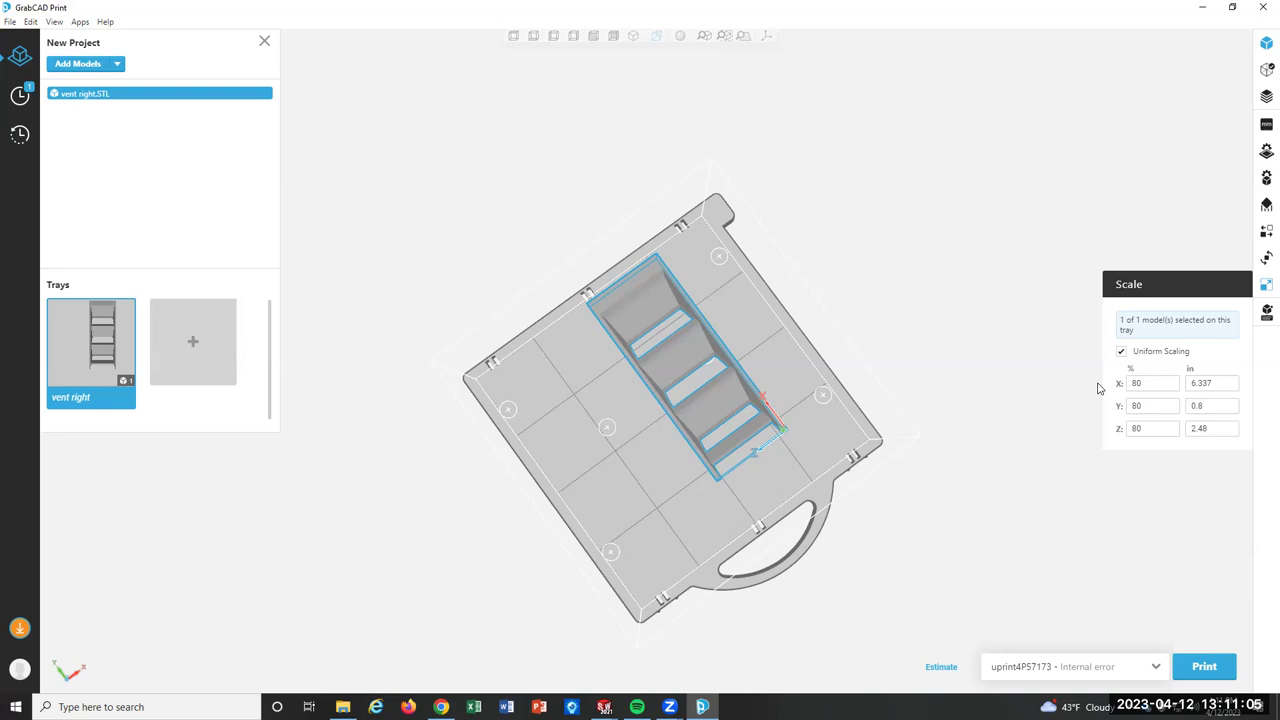
Drag the scaled vent right part to the tray's left side, with the Orient panel showing.
click(1266, 230)
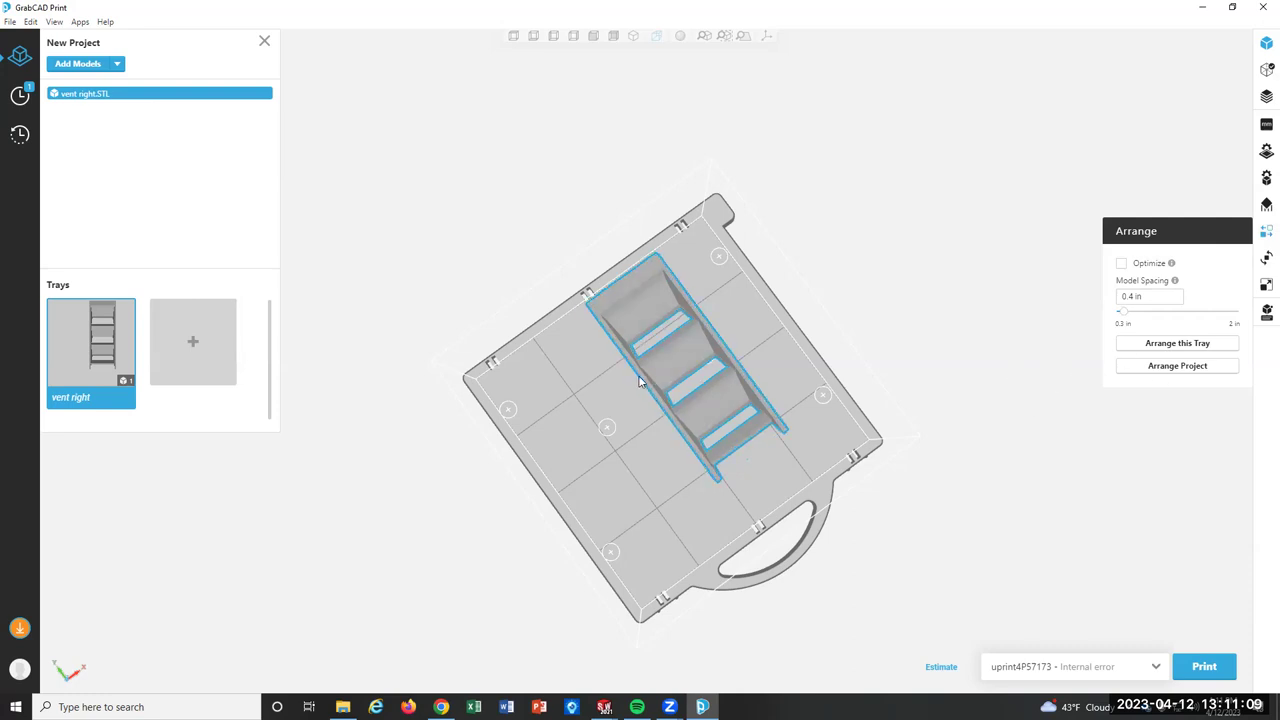
drag(655, 366, 652, 385)
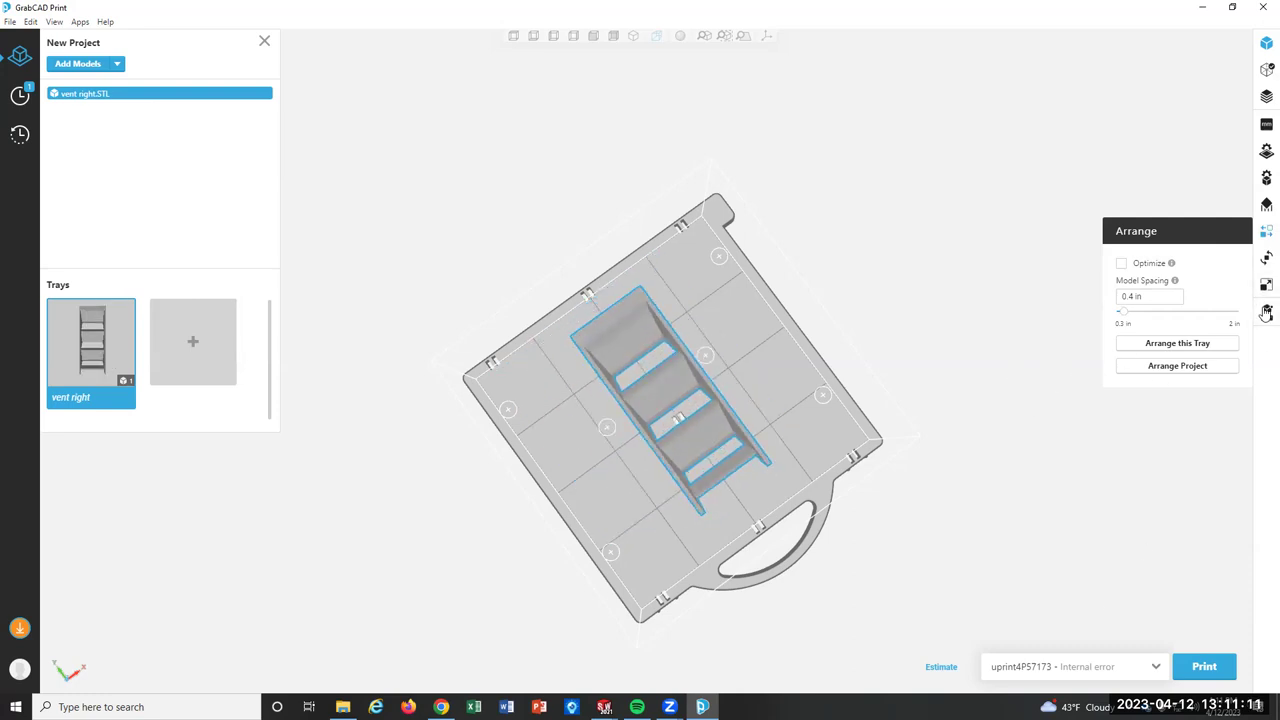
click(1266, 313)
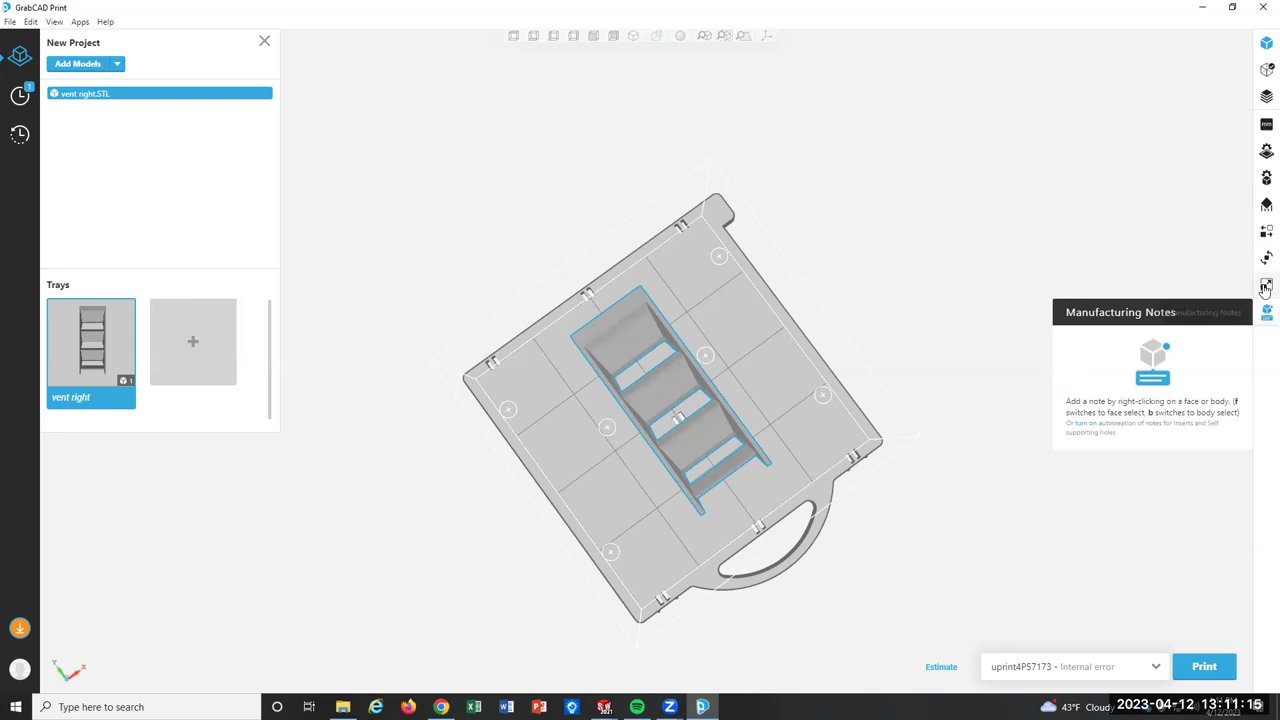
click(1266, 285)
click(1266, 258)
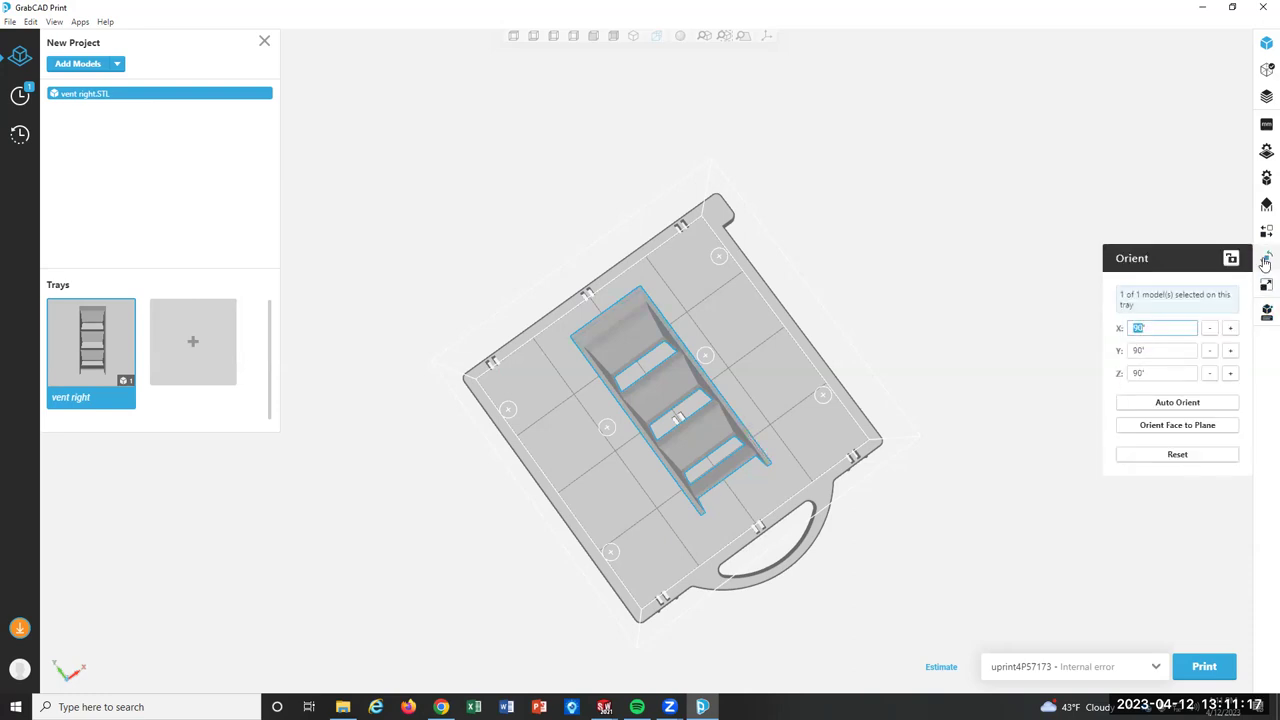
right_drag(921, 255, 889, 315)
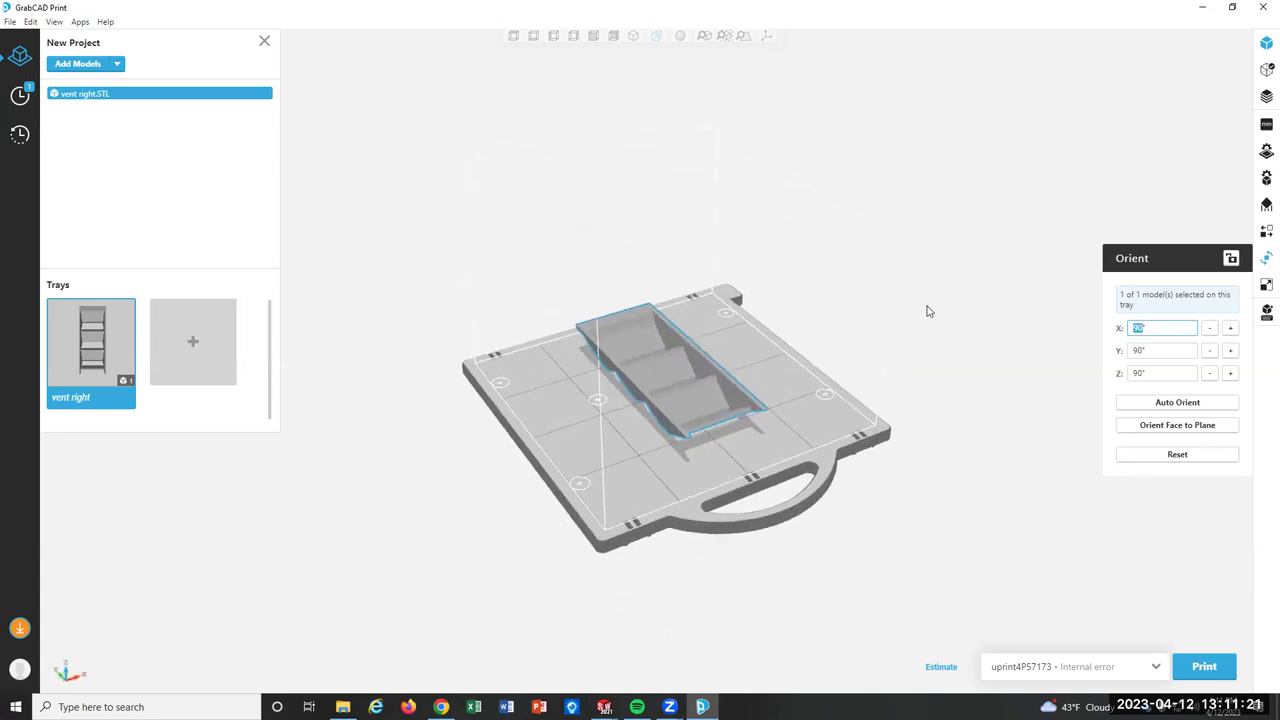
drag(718, 376, 642, 408)
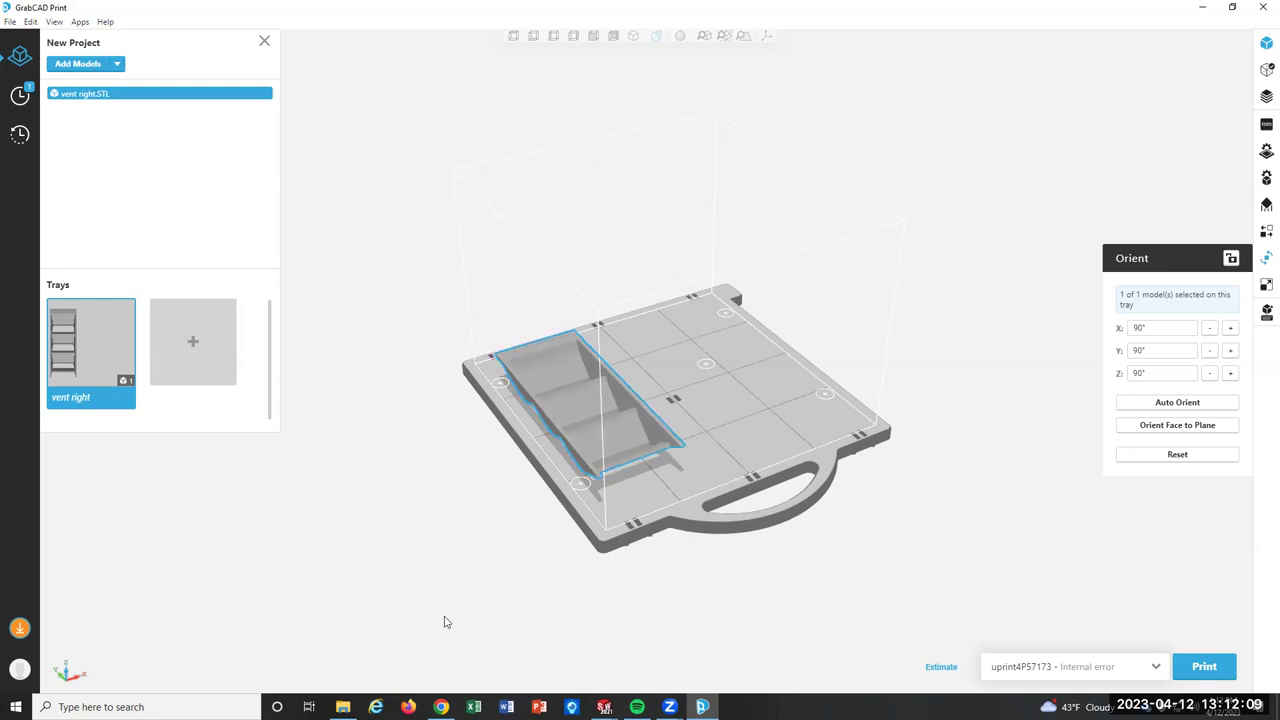
Switch to Chrome's Blackboard Wednesday 4.12 course page.
click(441, 706)
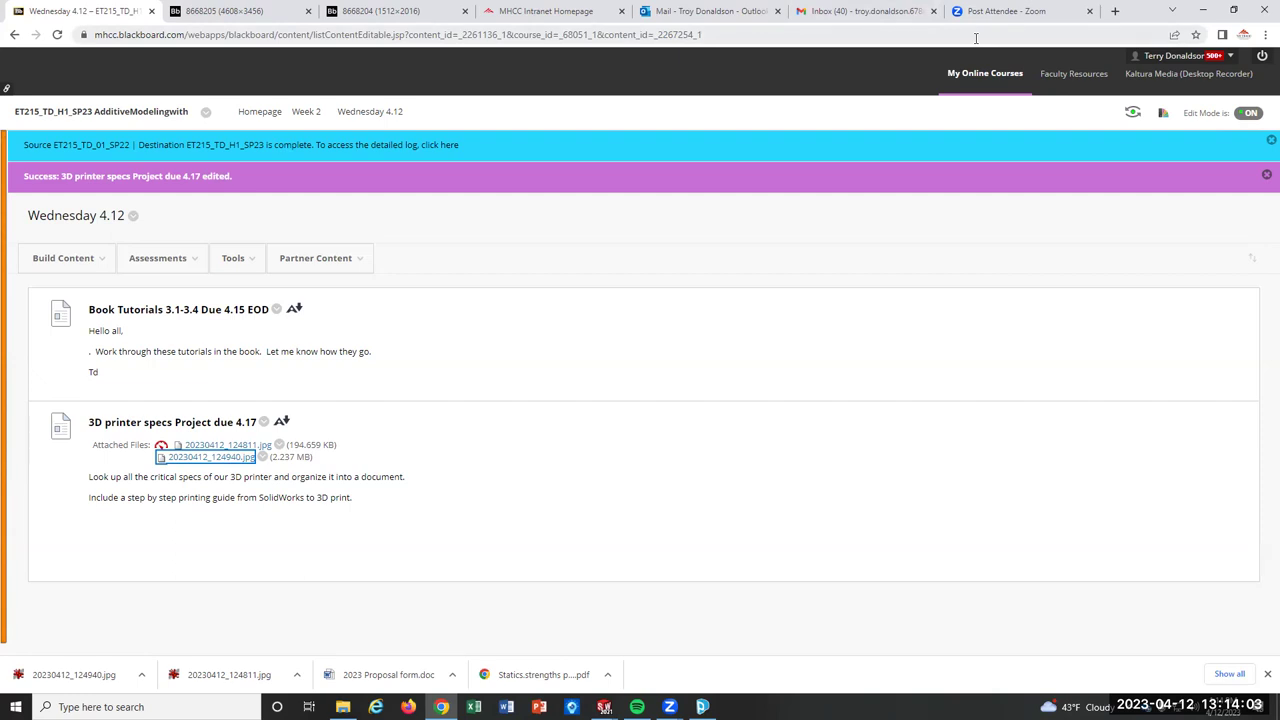
Minimize Chrome, GrabCAD Print and SolidWorks, move the GrabCAD Print desktop shortcut, then return to Chrome.
click(1203, 11)
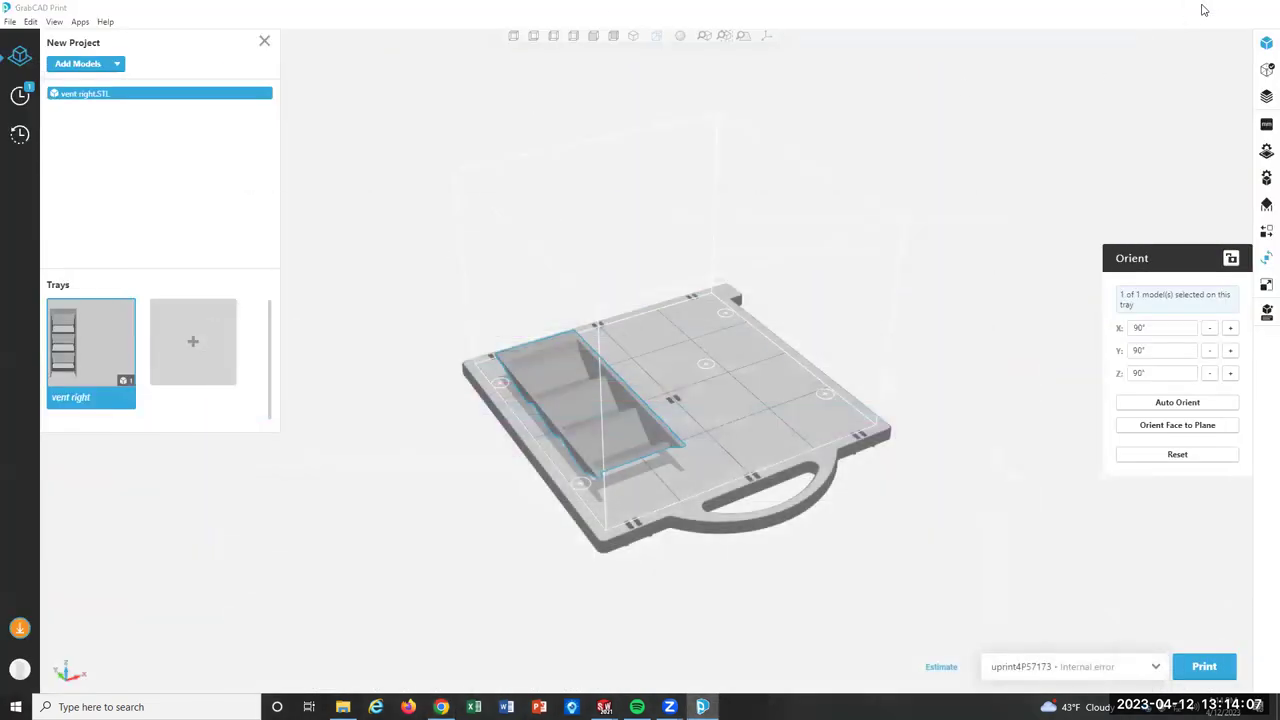
click(1202, 7)
click(1218, 11)
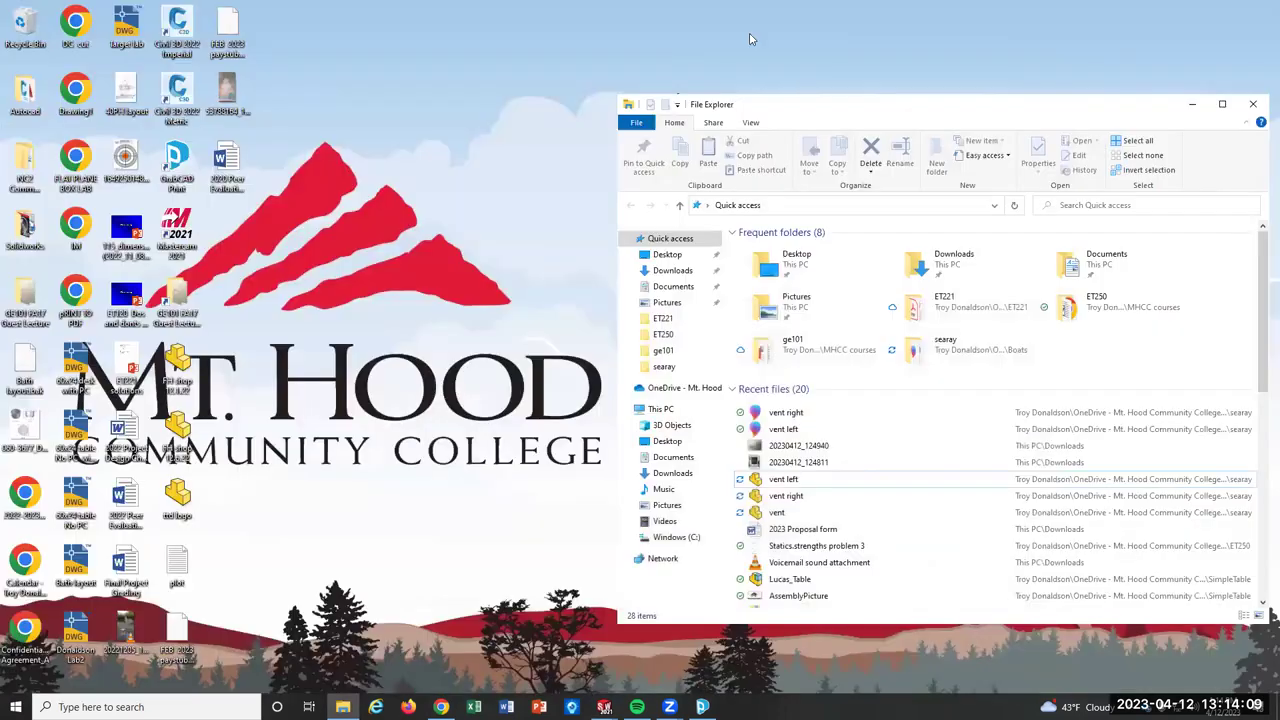
drag(175, 168, 488, 170)
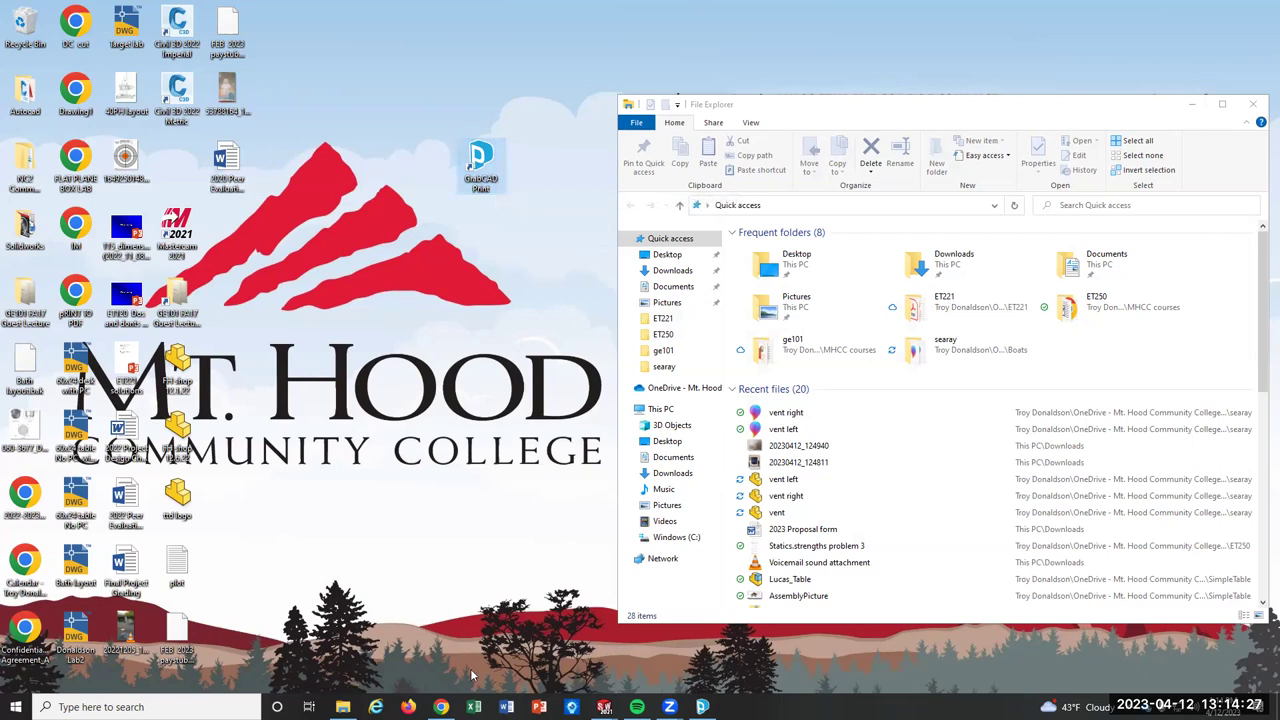
click(440, 707)
In a new tab, search Google for 'grab cad', accept the 'grabcad' correction, and open grabcad.com.
click(1048, 12)
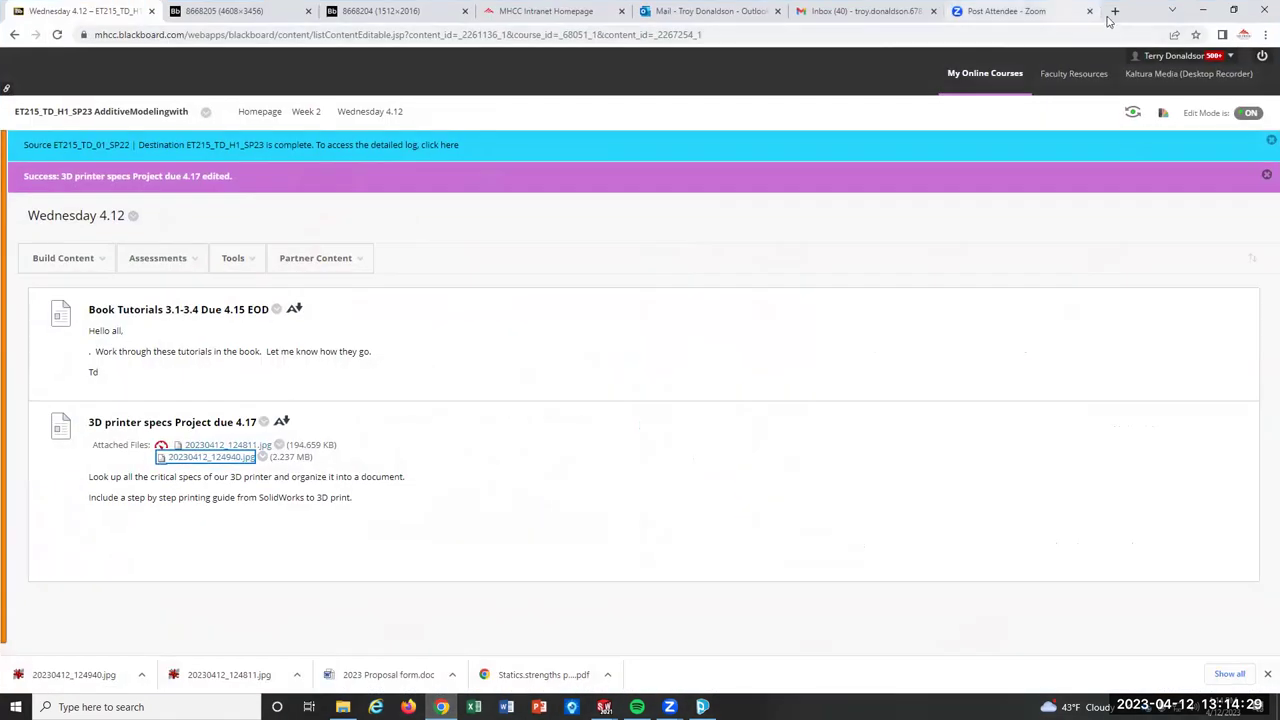
click(713, 277)
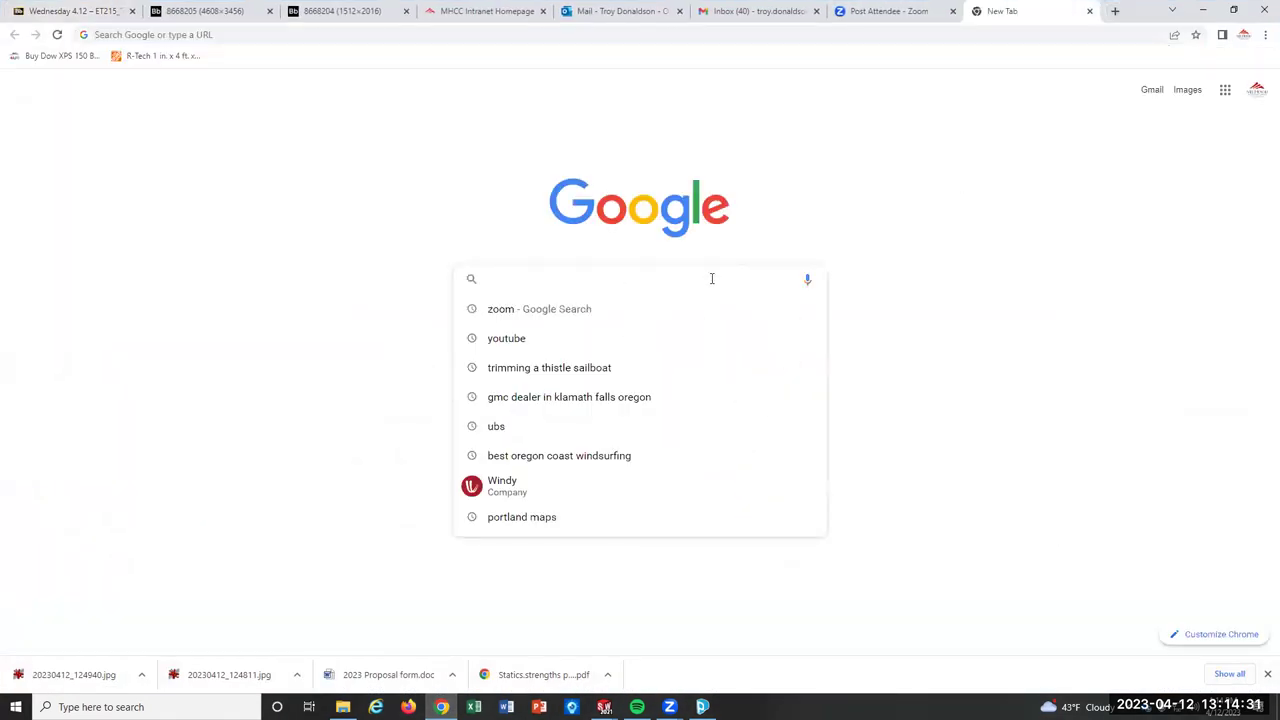
text(grab cad)
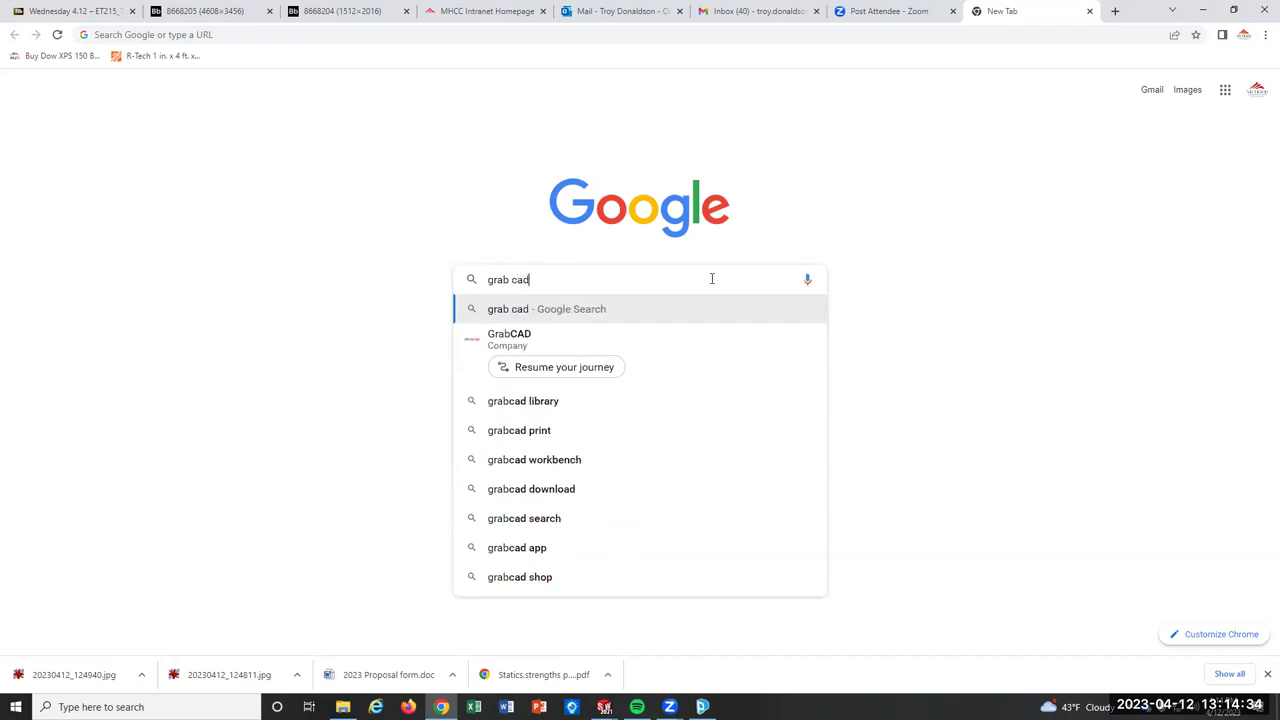
key(Return)
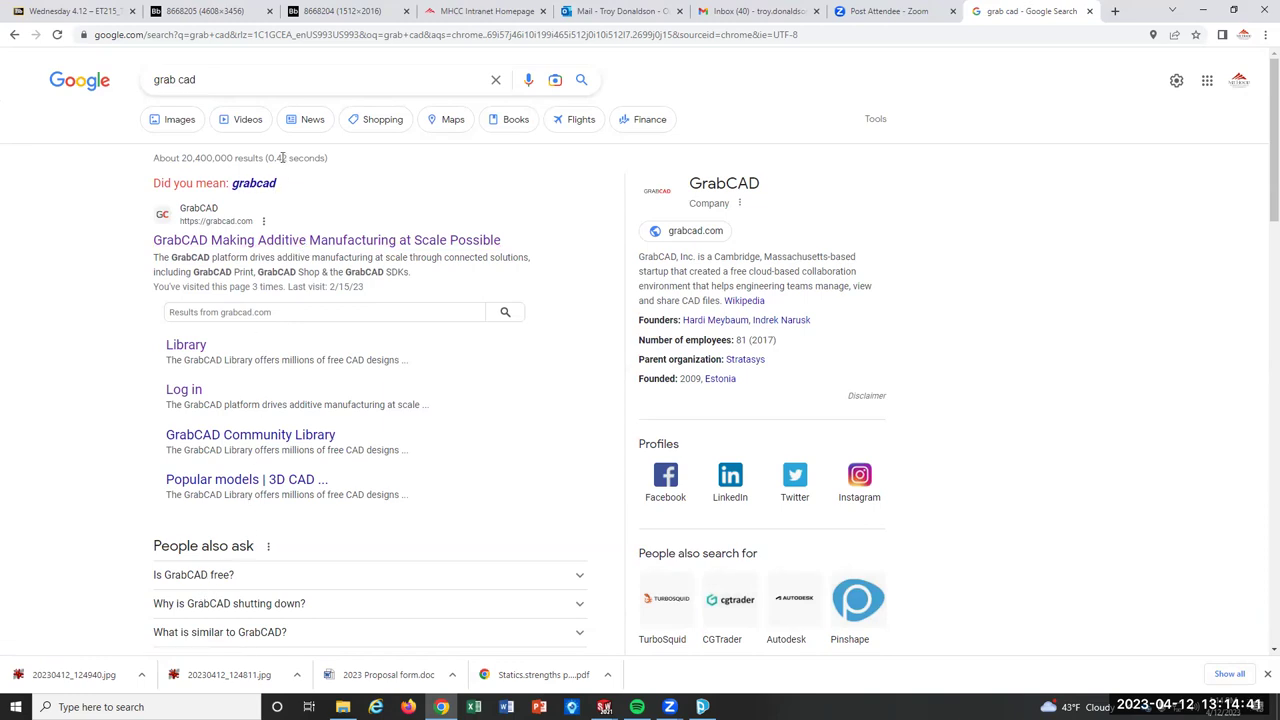
click(260, 186)
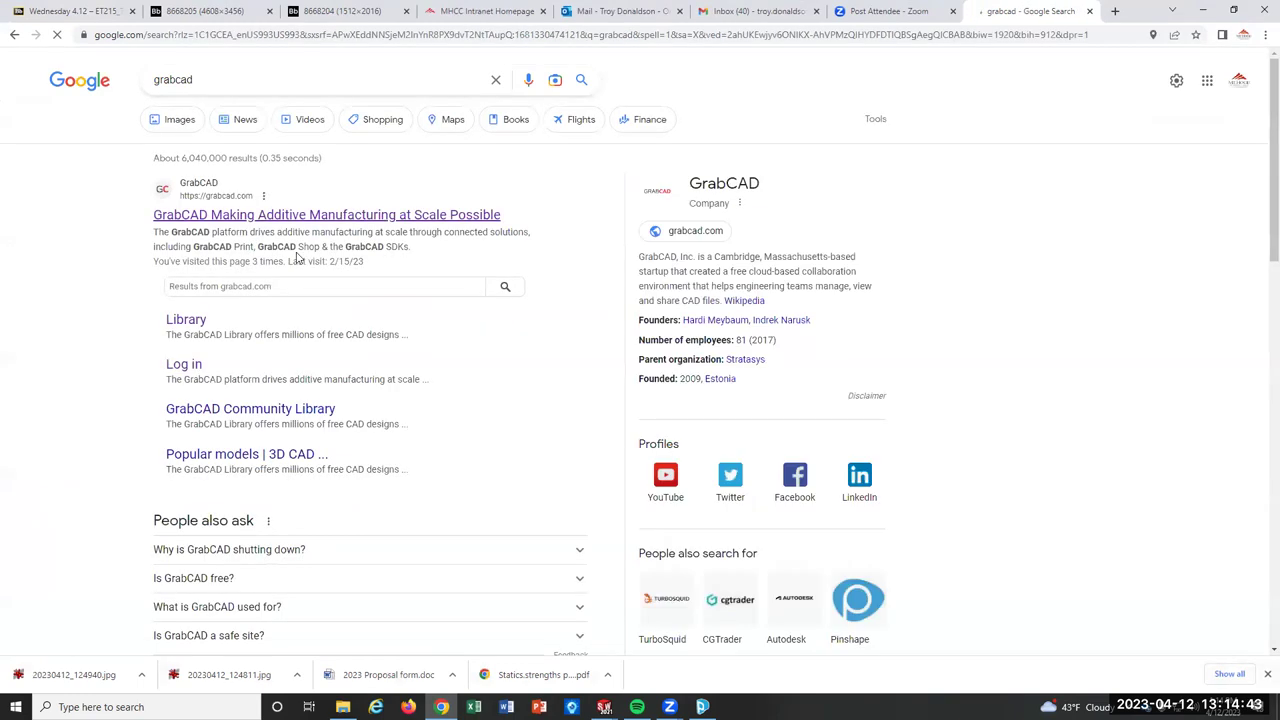
scroll(300, 257, down, 6)
scroll(400, 325, down, 5)
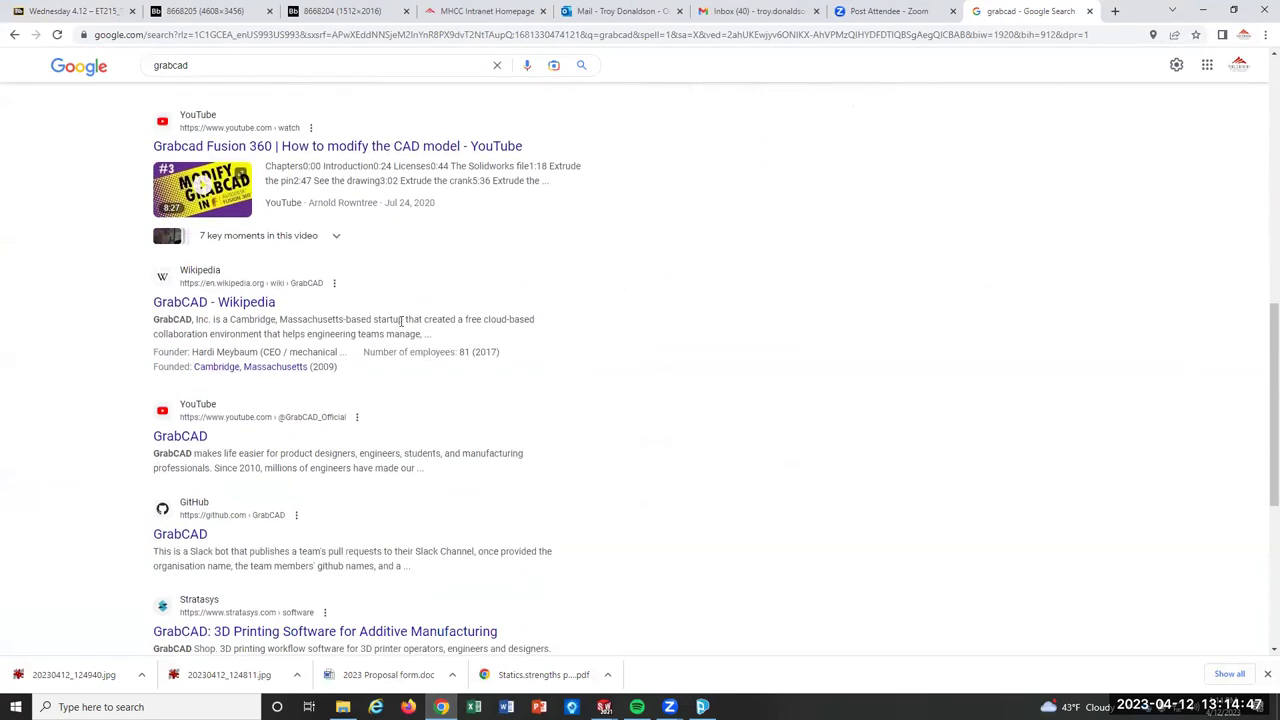
scroll(450, 369, up, 5)
scroll(450, 369, up, 4)
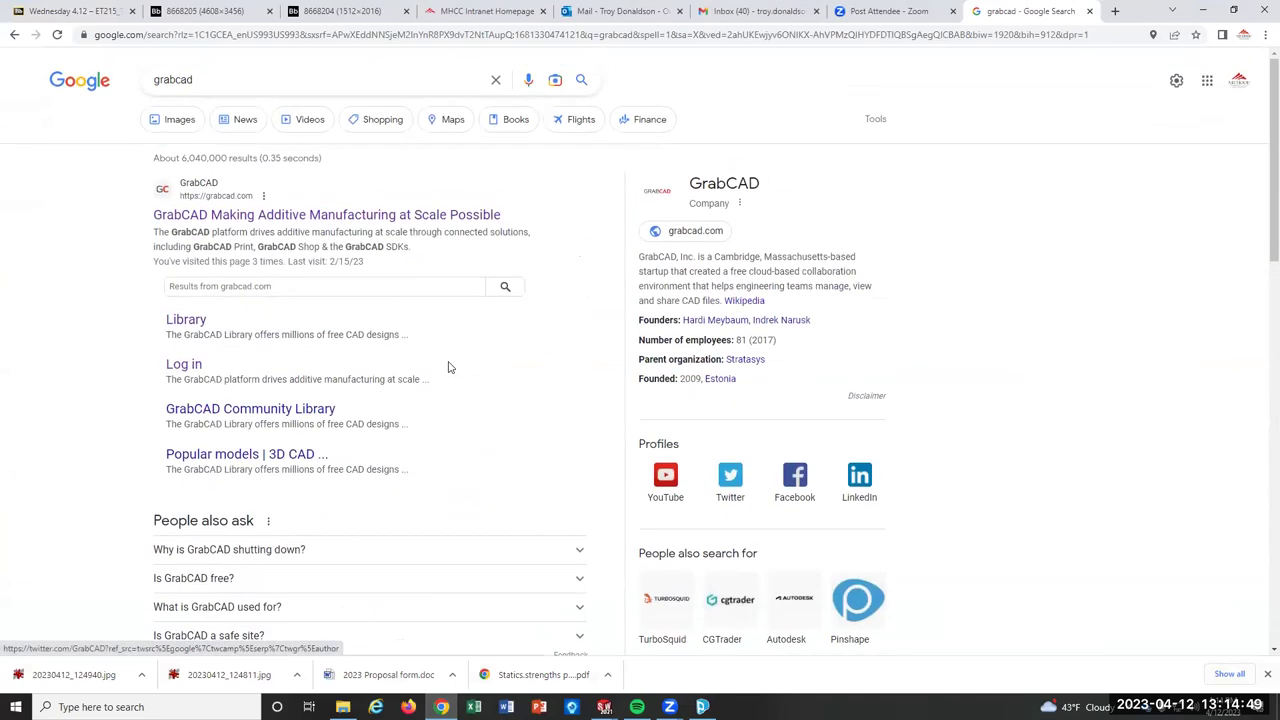
click(314, 216)
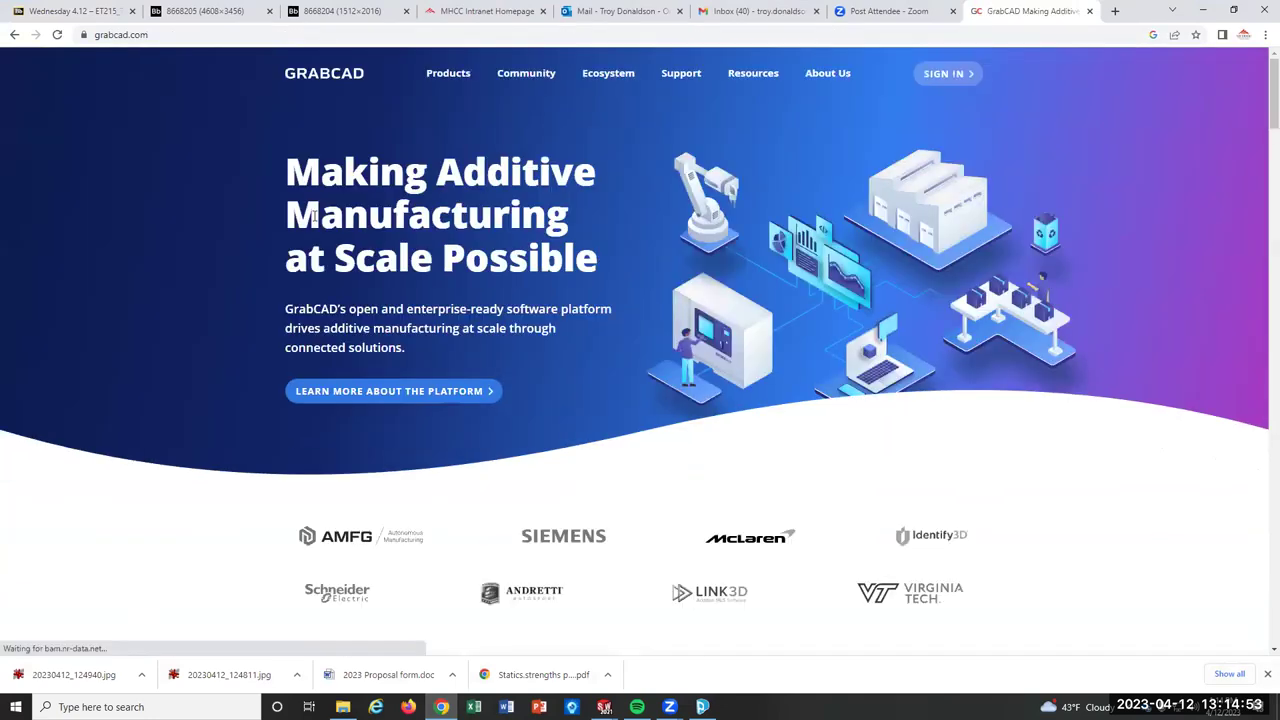
Sign in to GrabCAD with the saved credentials and open Print from the GrabCAD Community menu.
click(957, 75)
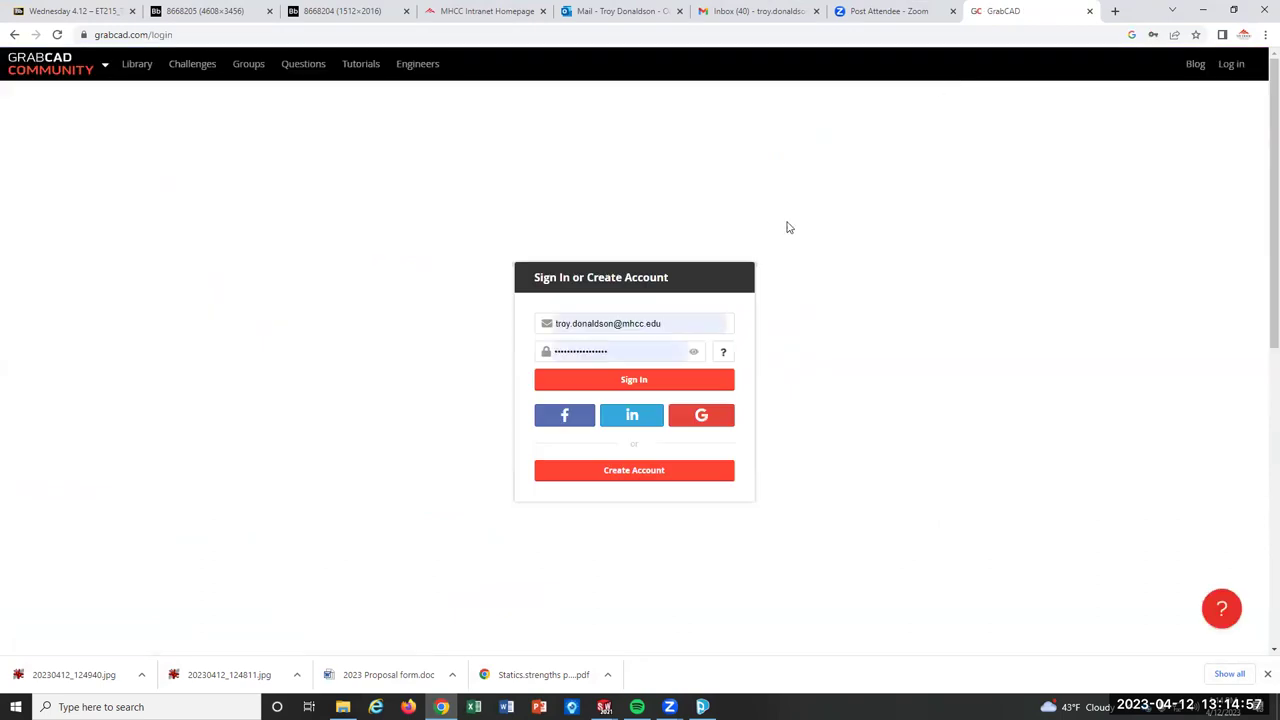
click(632, 382)
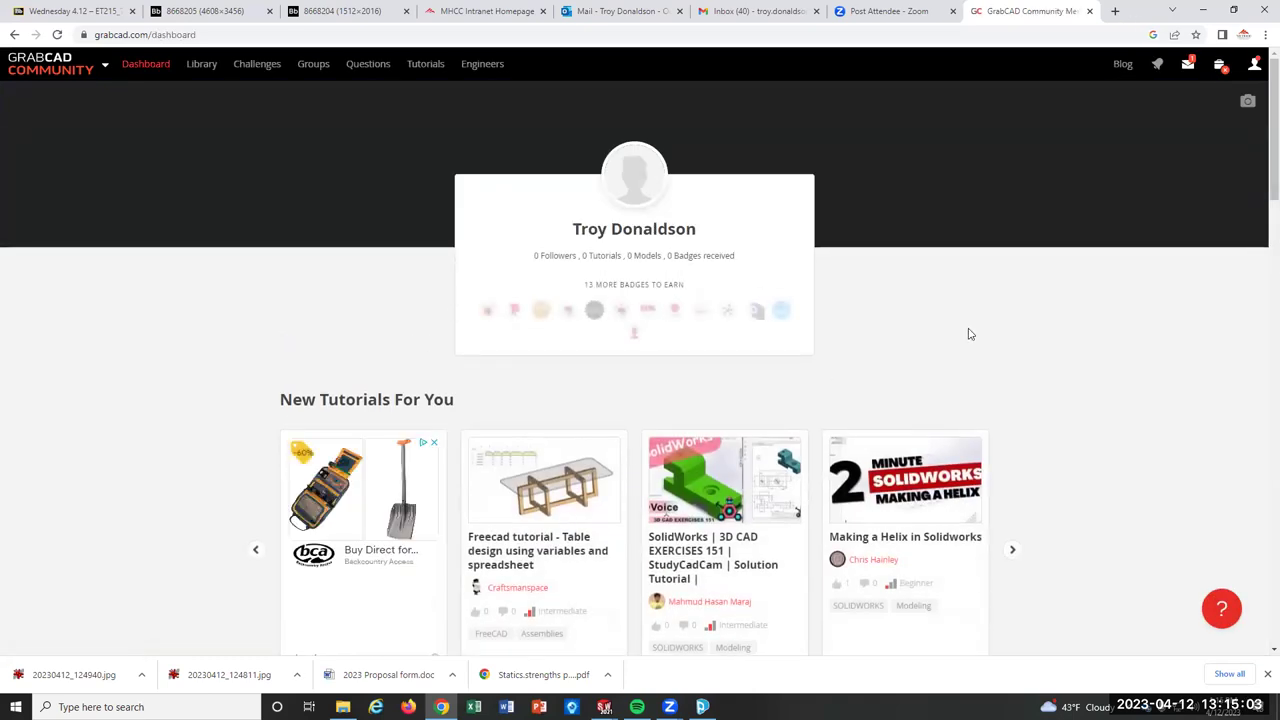
scroll(966, 333, down, 2)
scroll(966, 350, up, 2)
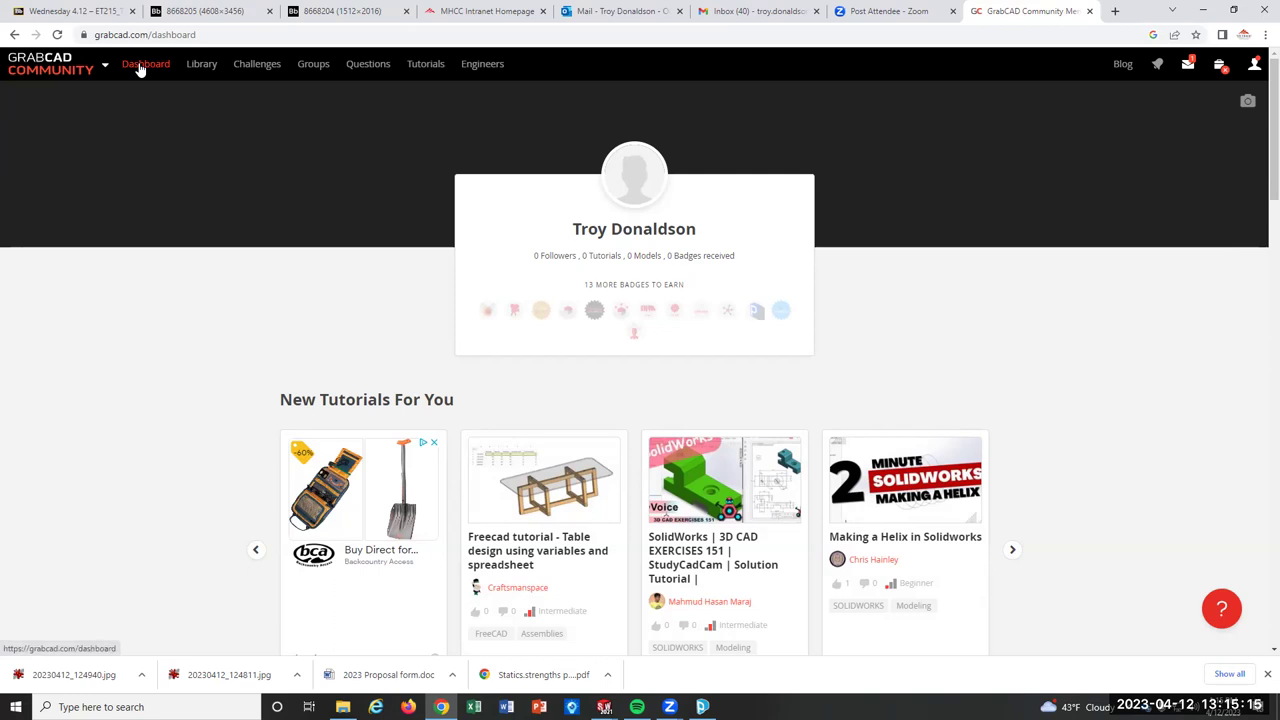
mouse_move(58, 74)
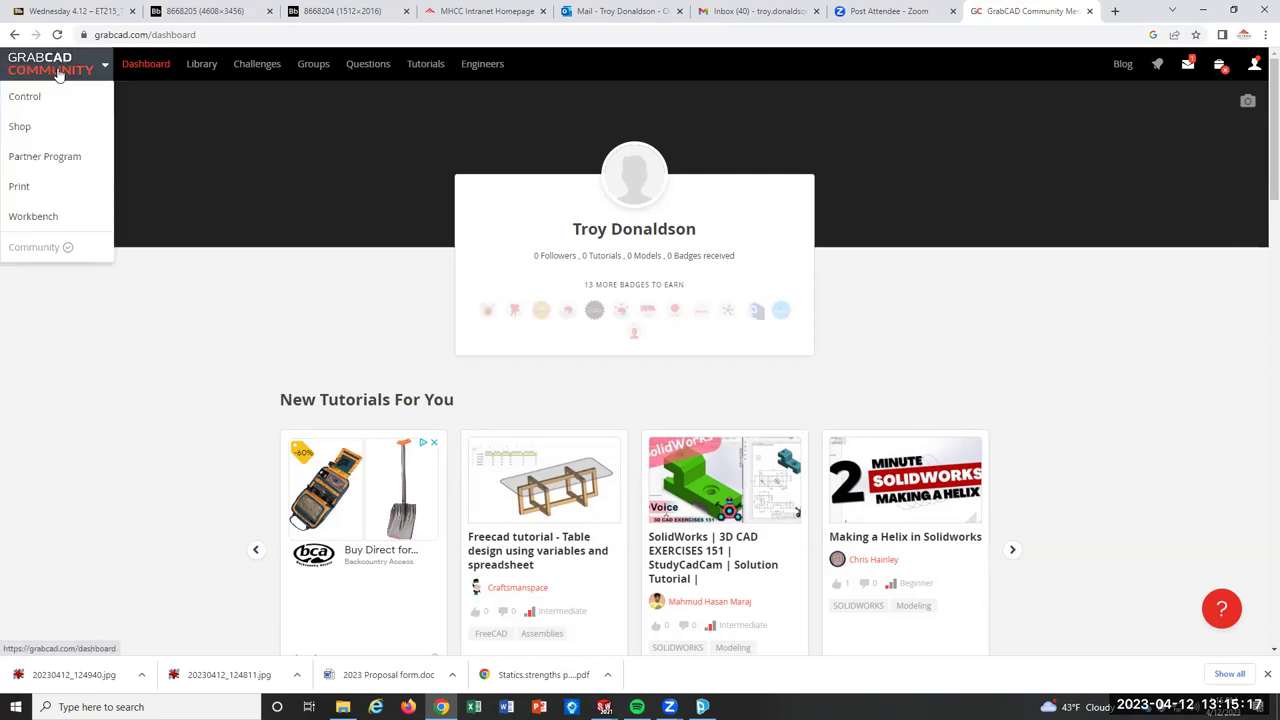
click(54, 188)
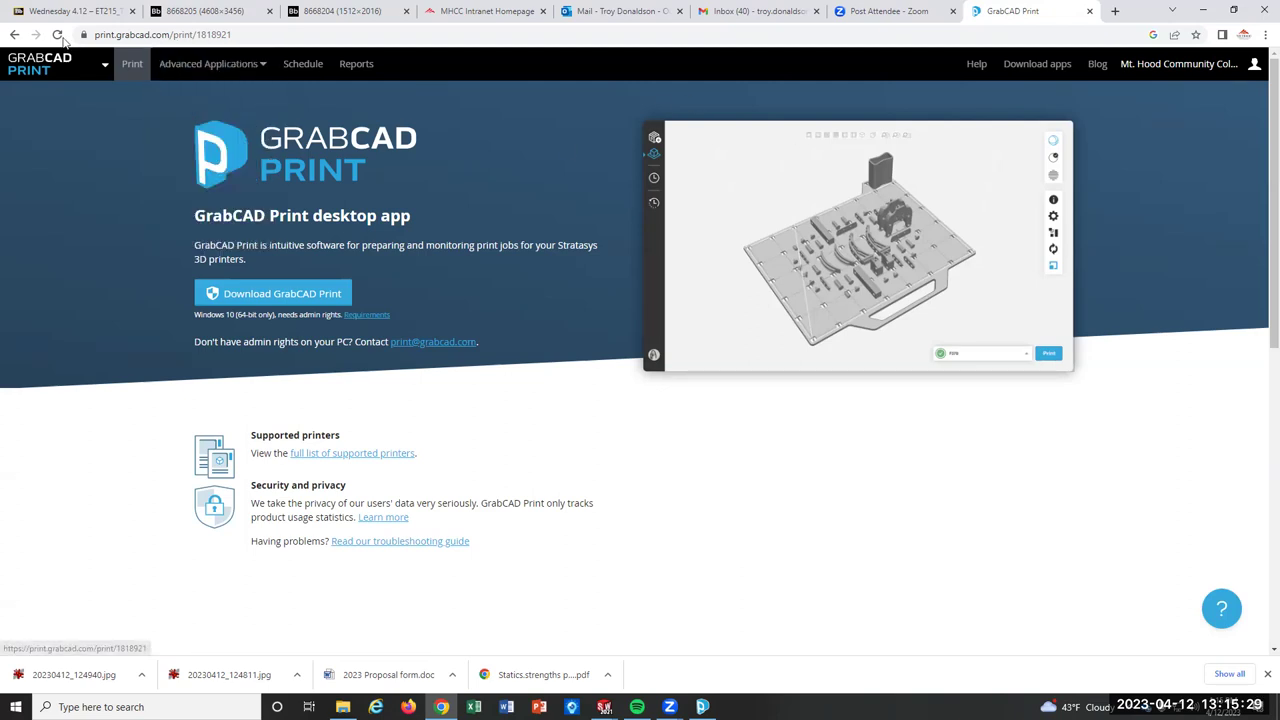
Go back to the GrabCAD Community dashboard at grabcad.com/dashboard and scroll through its sections.
click(15, 35)
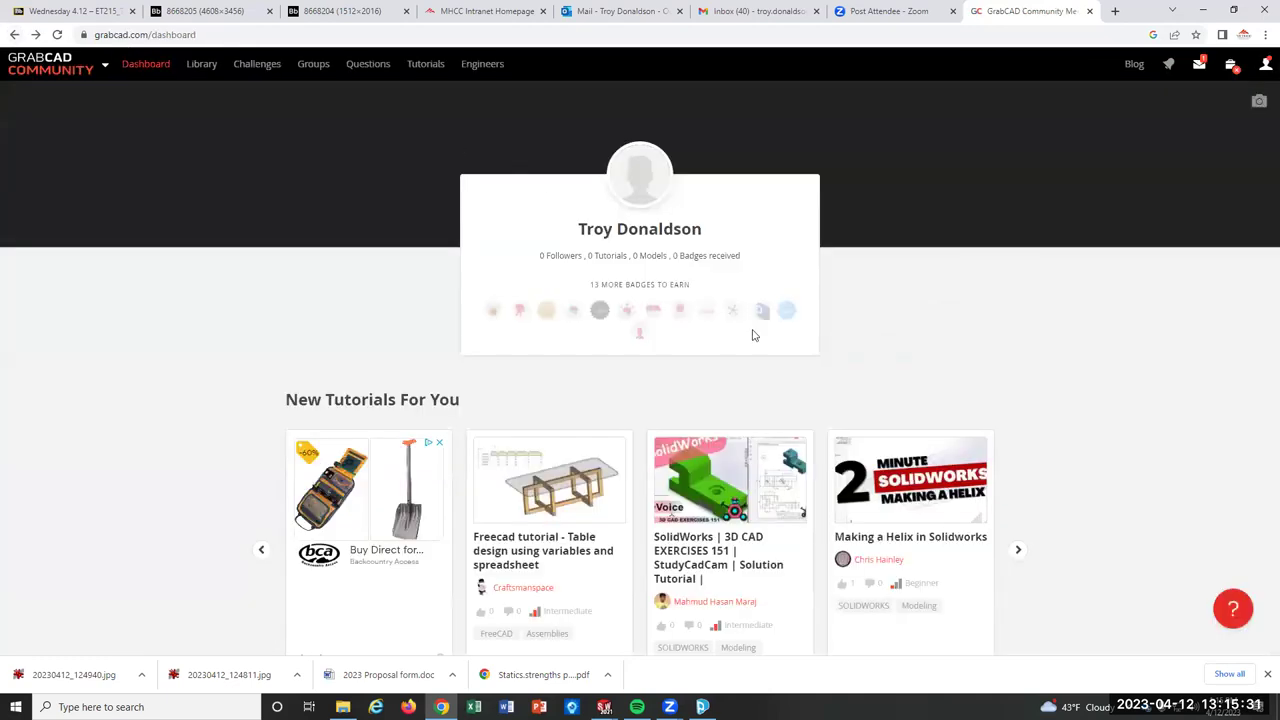
scroll(967, 320, down, 9)
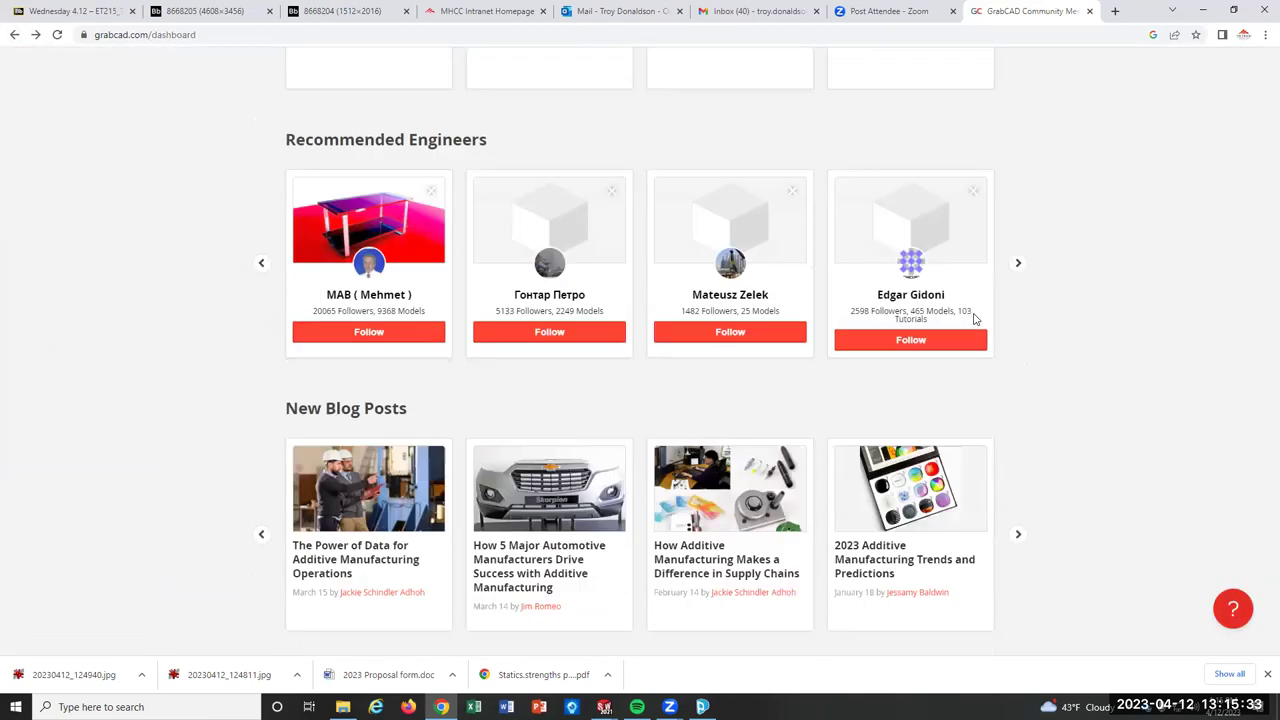
scroll(975, 318, up, 2)
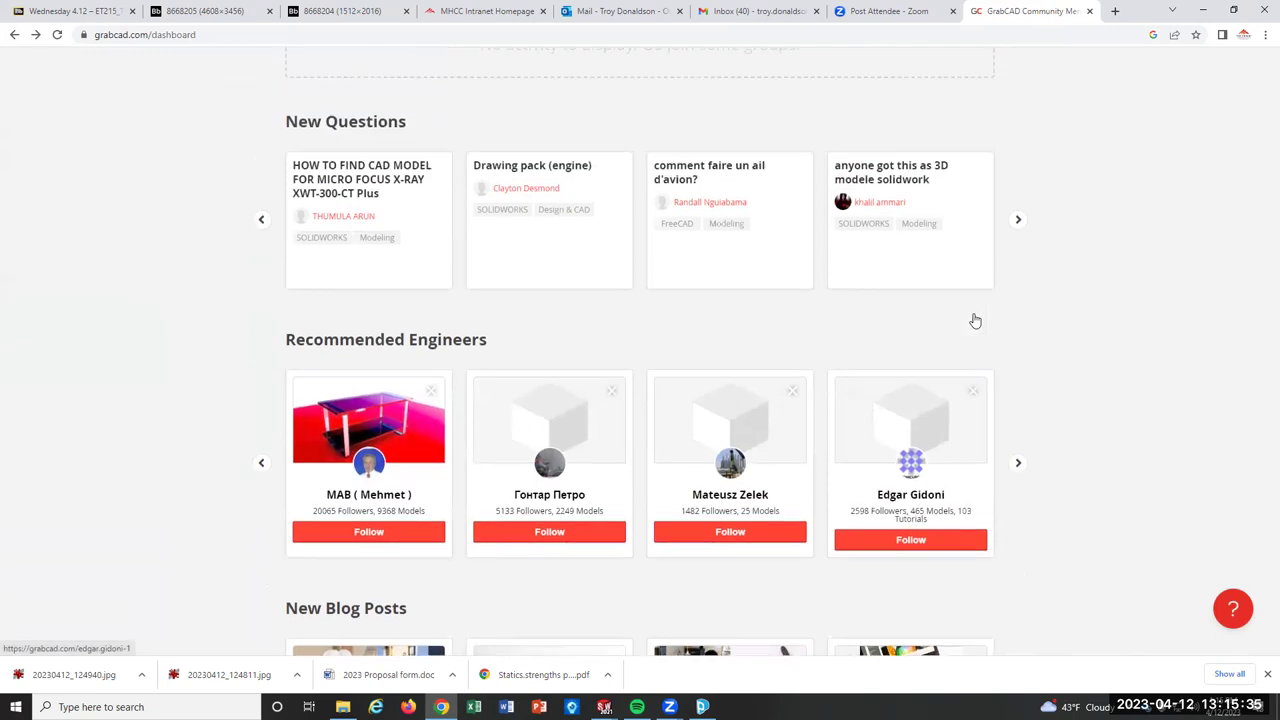
scroll(975, 319, up, 4)
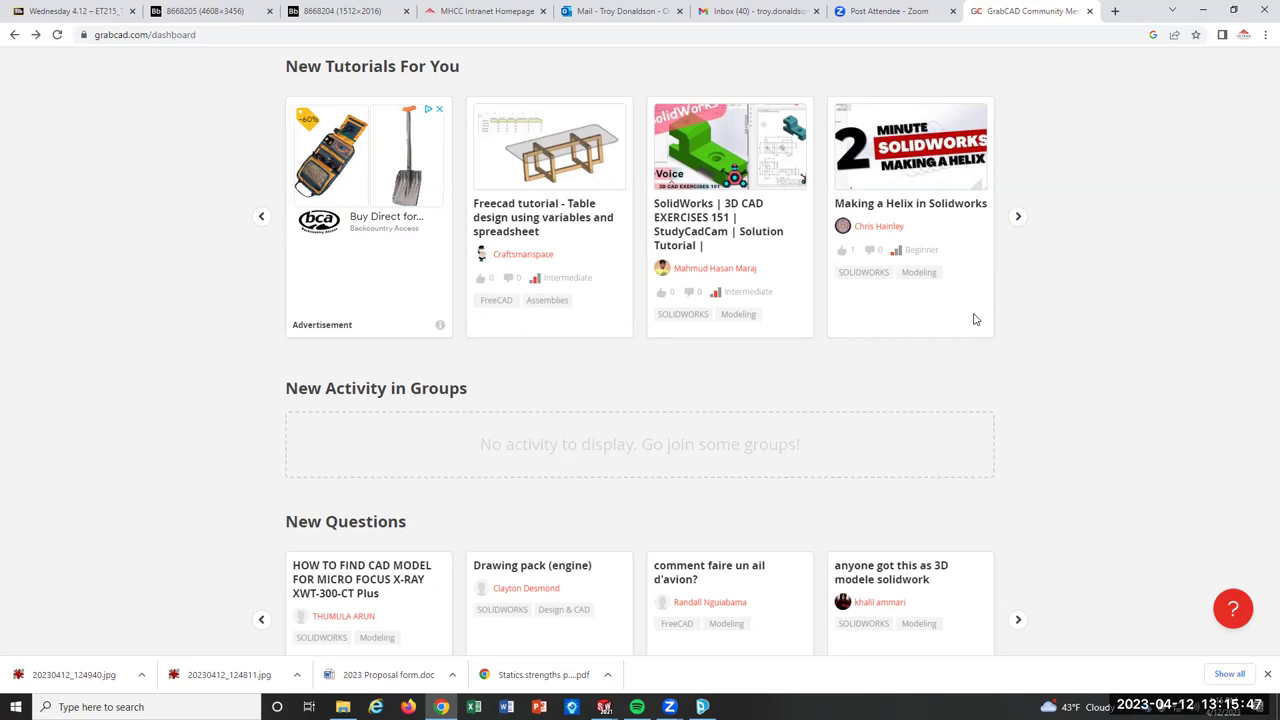
scroll(975, 319, up, 3)
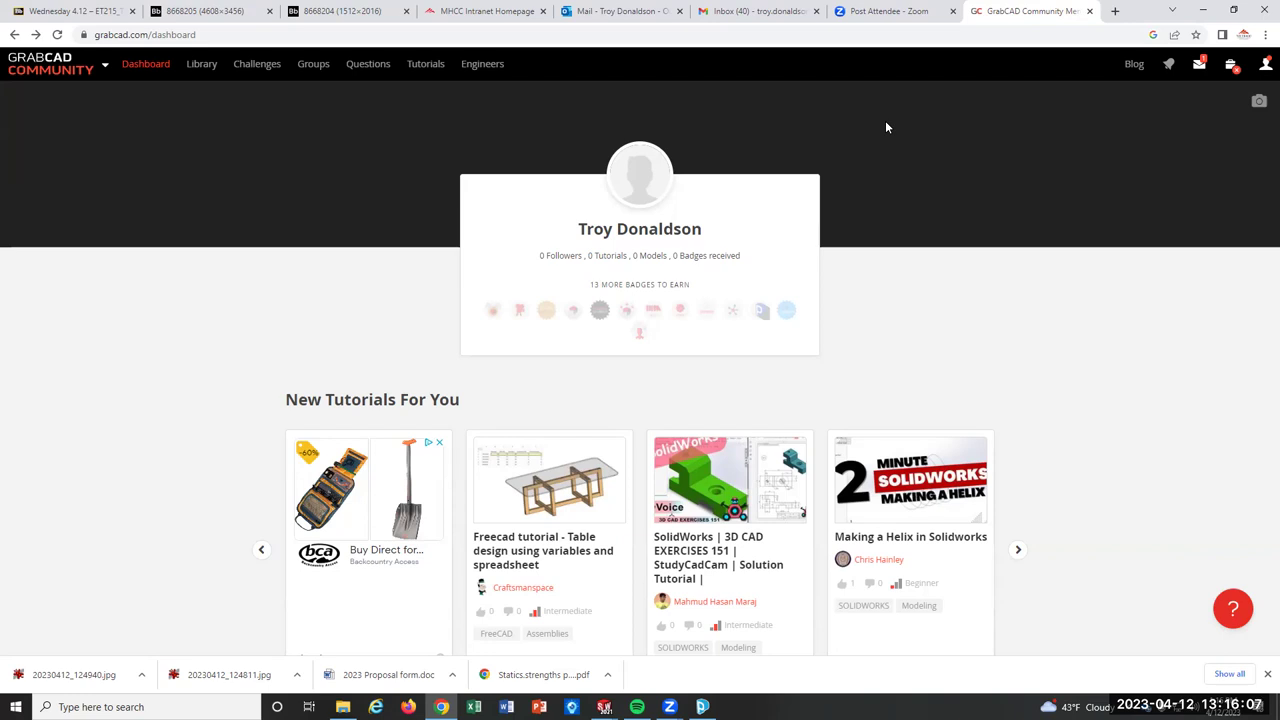
Open the GrabCAD Library at grabcad.com/library and browse the Popular this month models.
click(195, 97)
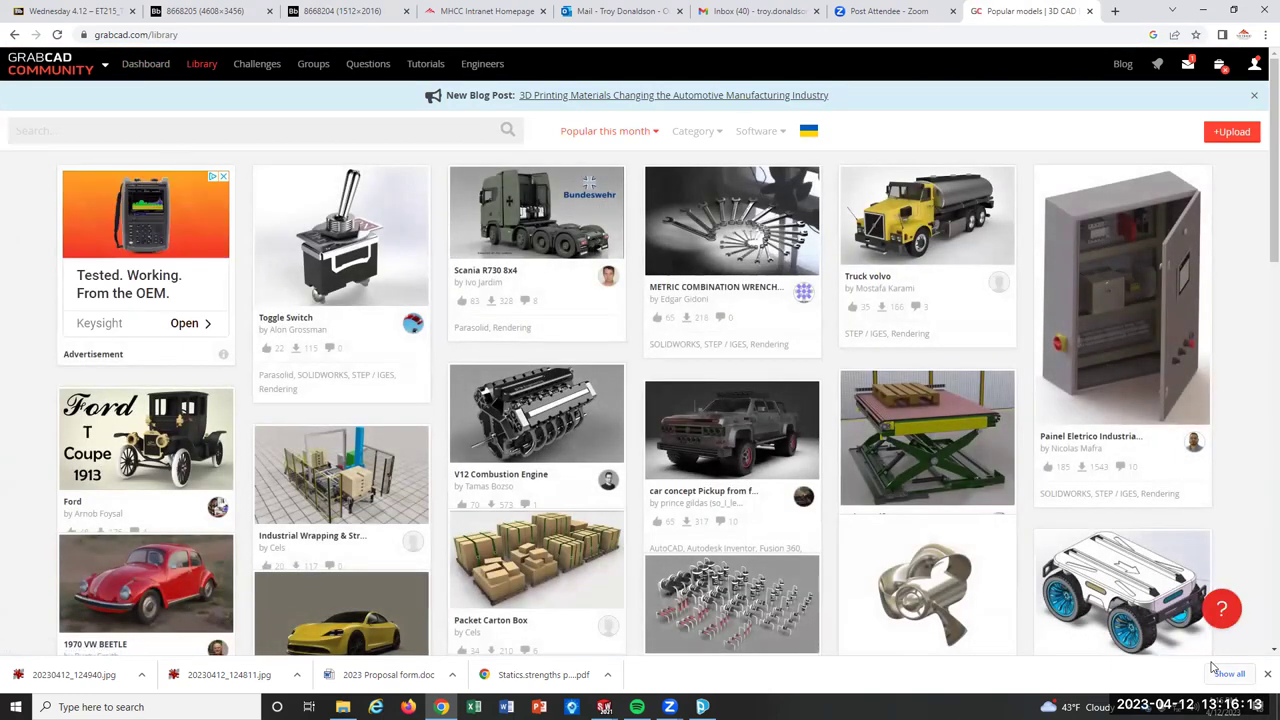
scroll(1092, 612, down, 3)
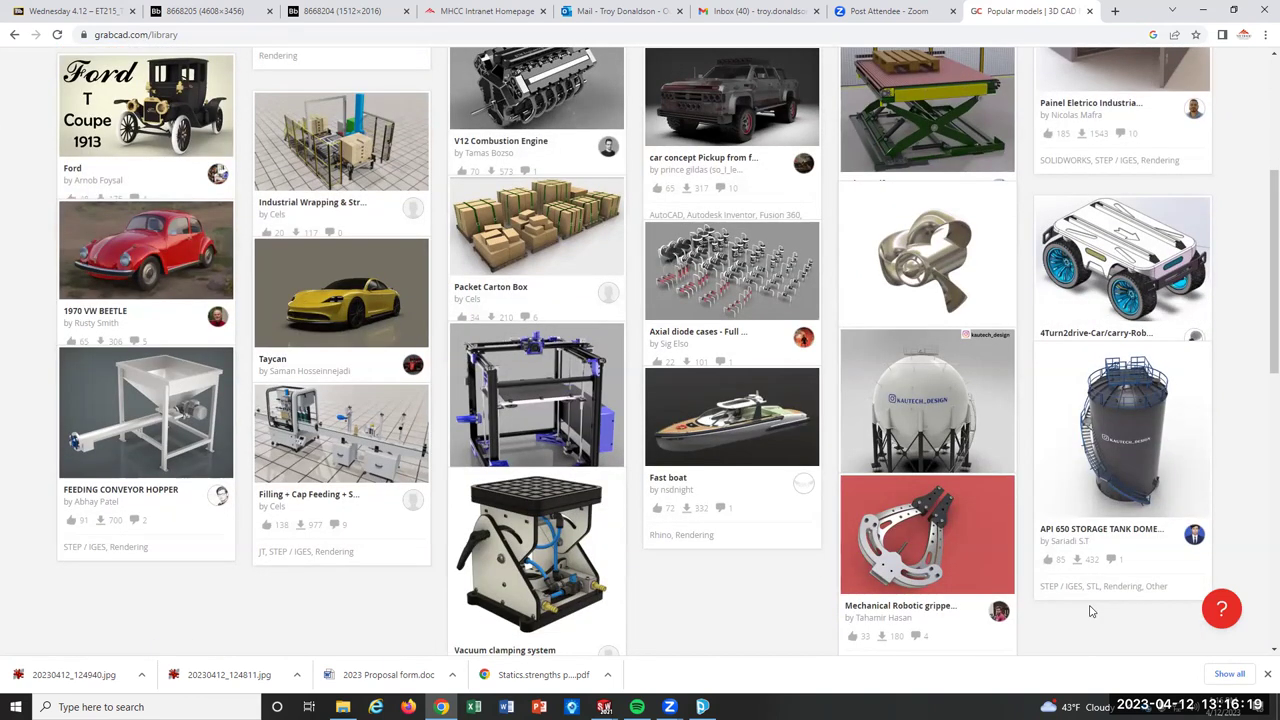
scroll(1092, 612, down, 2)
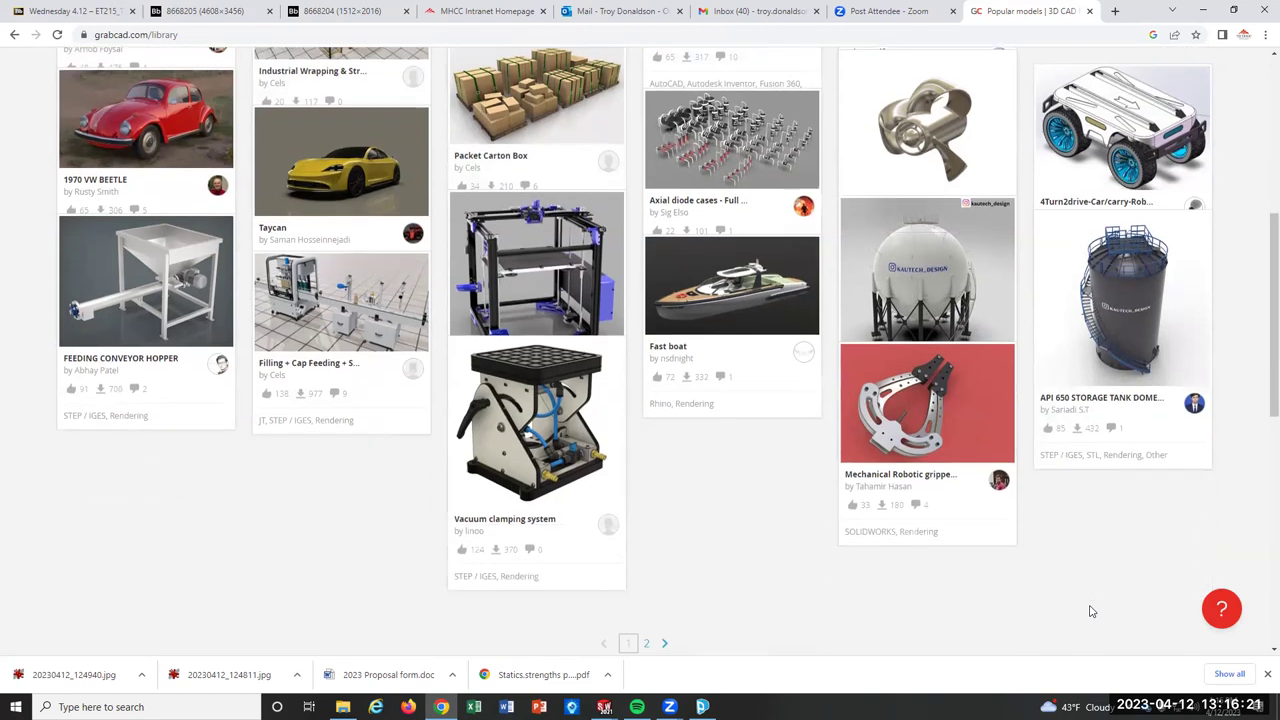
scroll(1092, 612, up, 1)
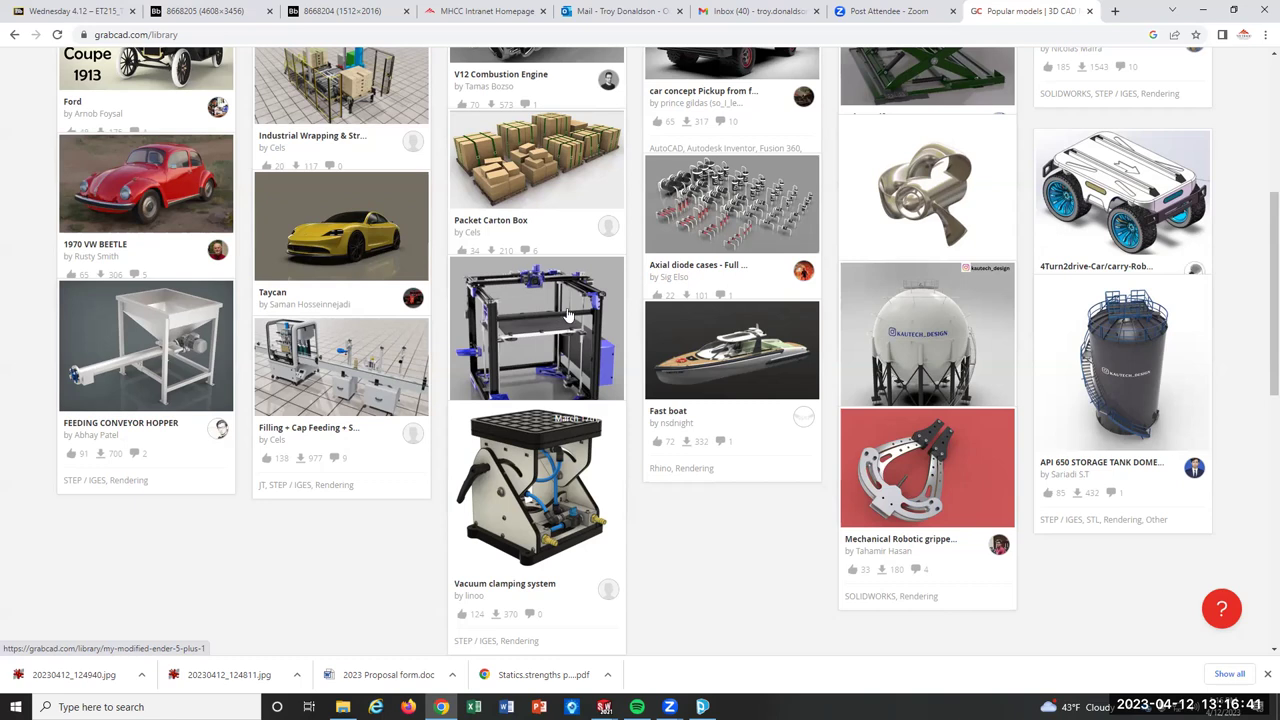
scroll(612, 320, up, 4)
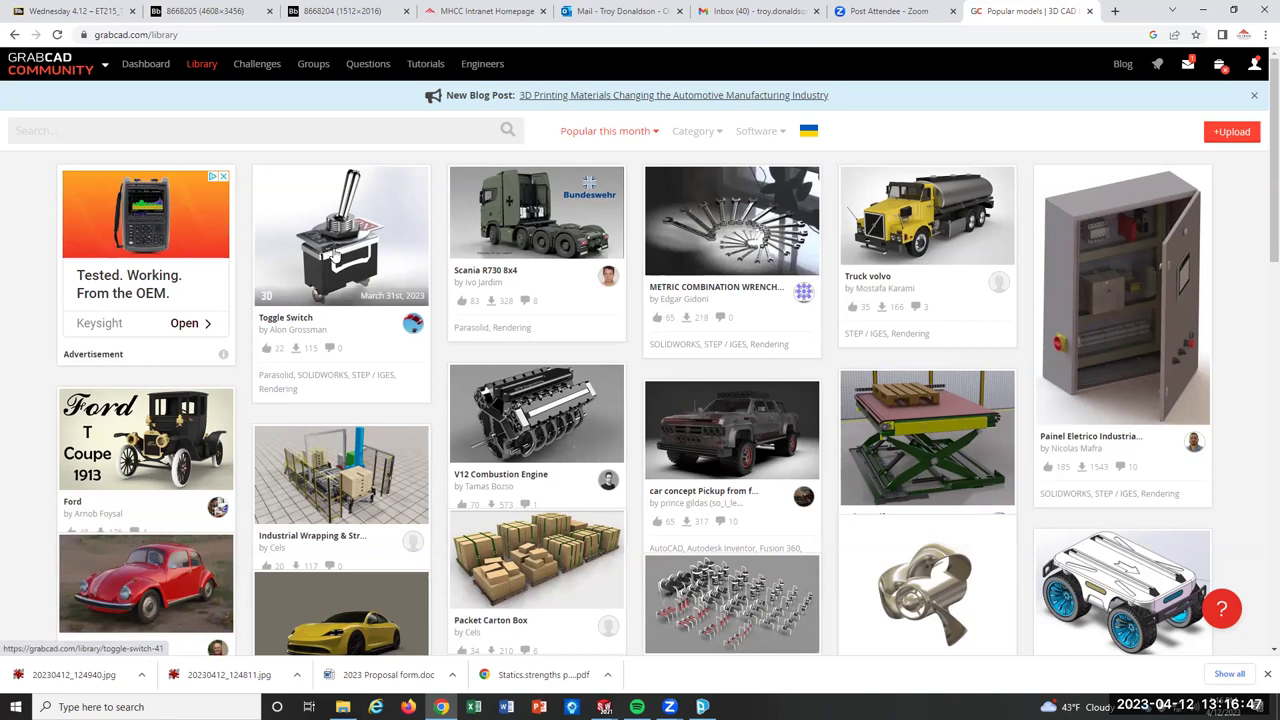
Bring the Blackboard Wednesday 4.12 course page with the 3D printer specs project back into view.
key(ctrl+Tab)
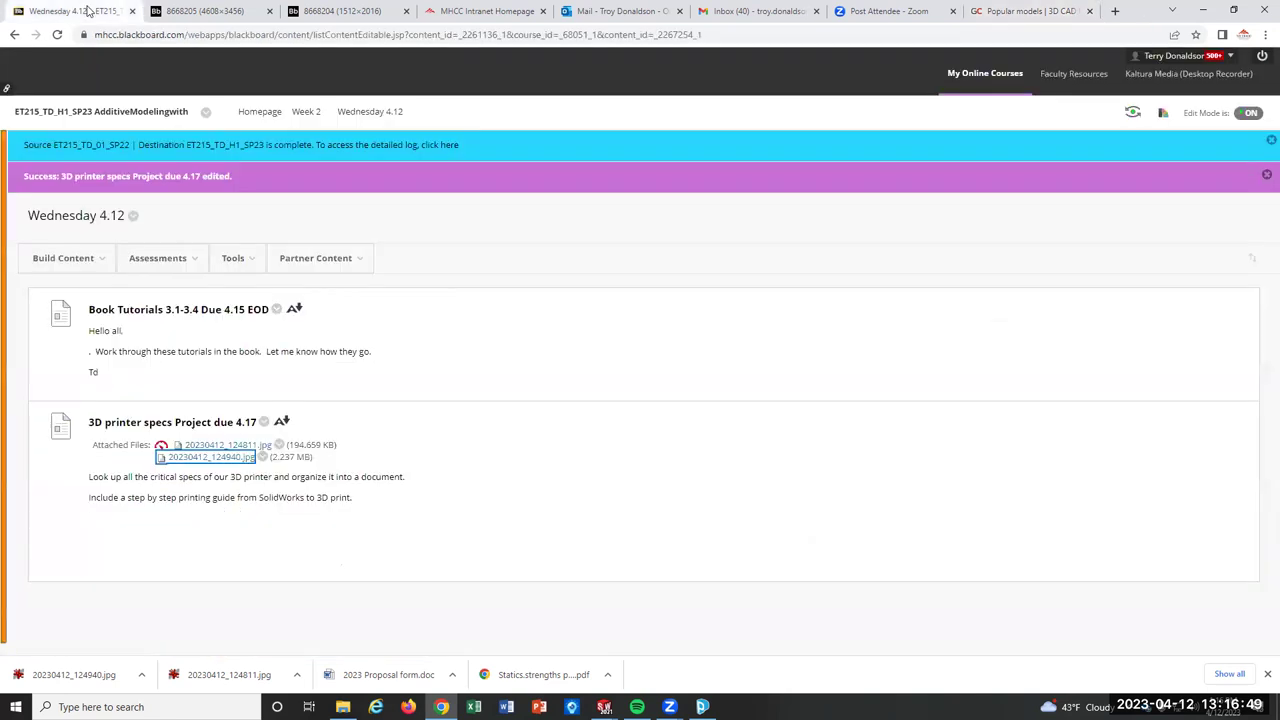